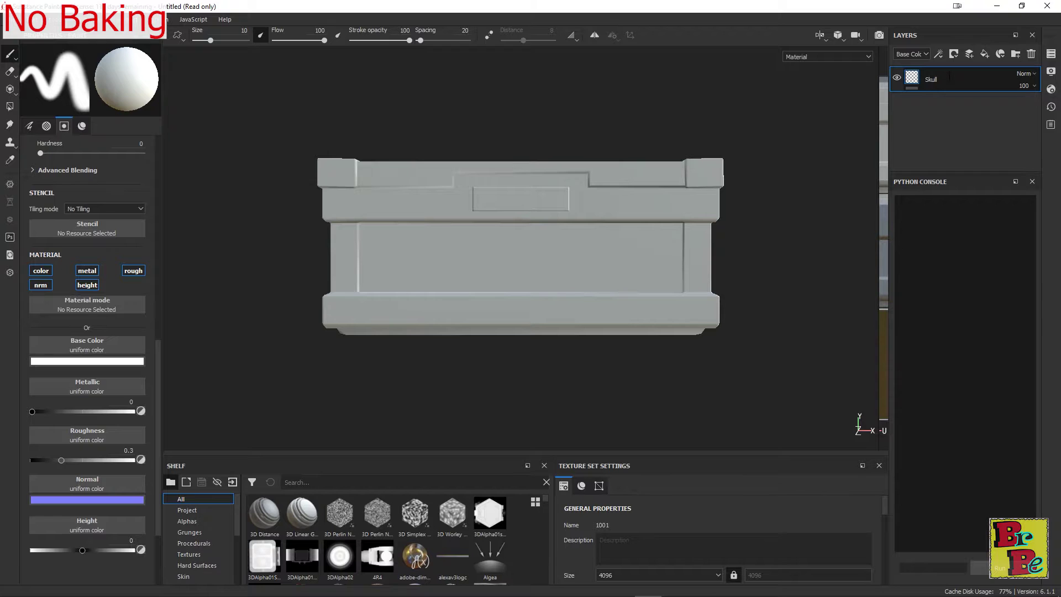
- Name the layer Skull and turn off the brush's color, metal, rough and nrm channels, leaving only height
key(Return)
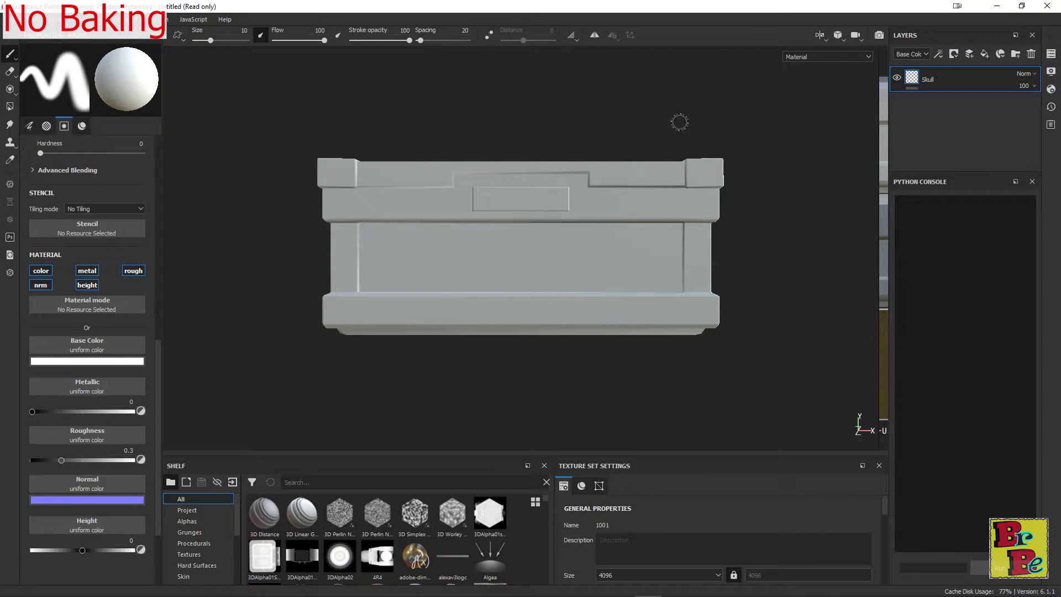
mouse_move(664, 113)
alt+mouse_down()
mouse_move(654, 180)
mouse_move(575, 147)
mouse_move(573, 185)
mouse_move(582, 181)
mouse_move(540, 175)
mouse_move(533, 185)
mouse_move(540, 199)
mouse_move(554, 187)
alt+mouse_up()
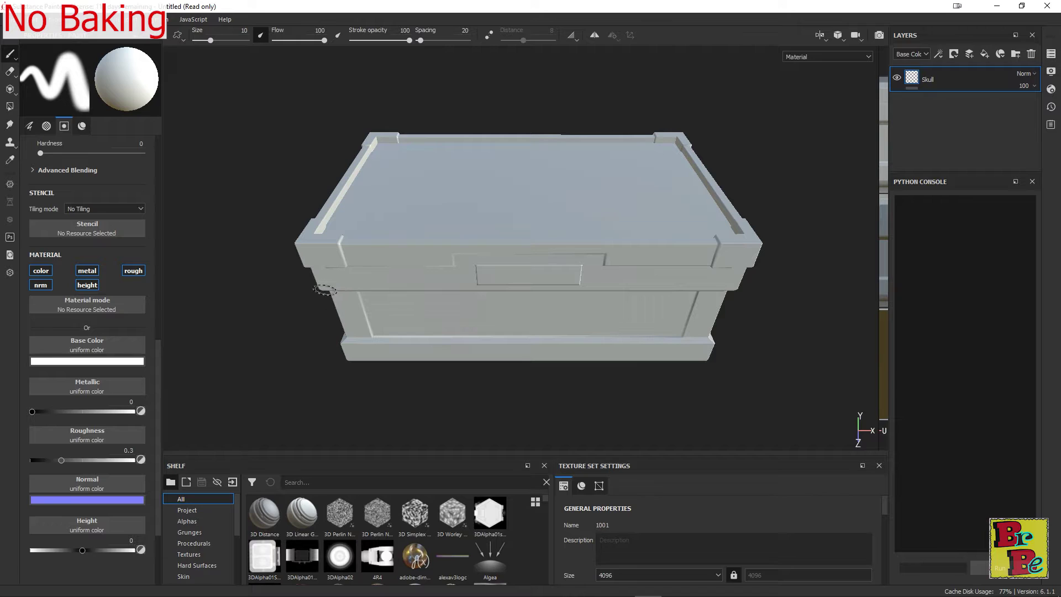
click(184, 522)
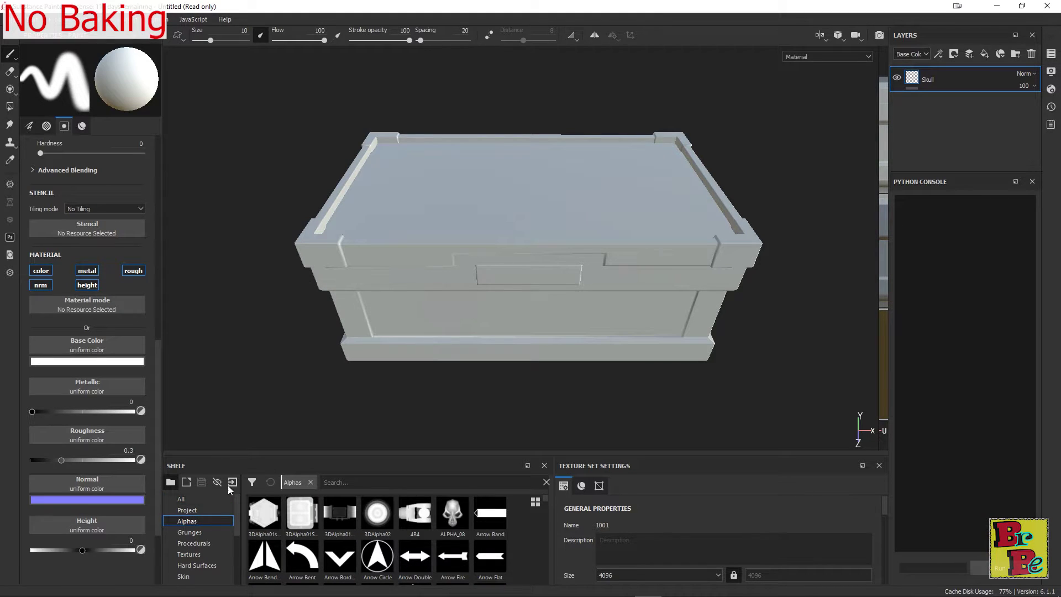
click(42, 271)
click(88, 271)
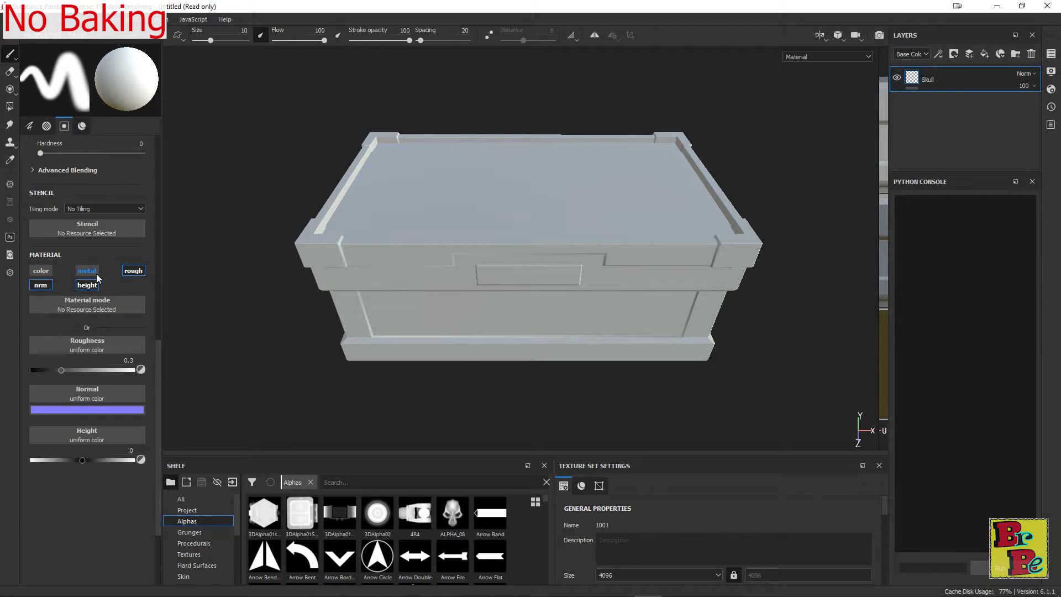
click(127, 270)
click(48, 287)
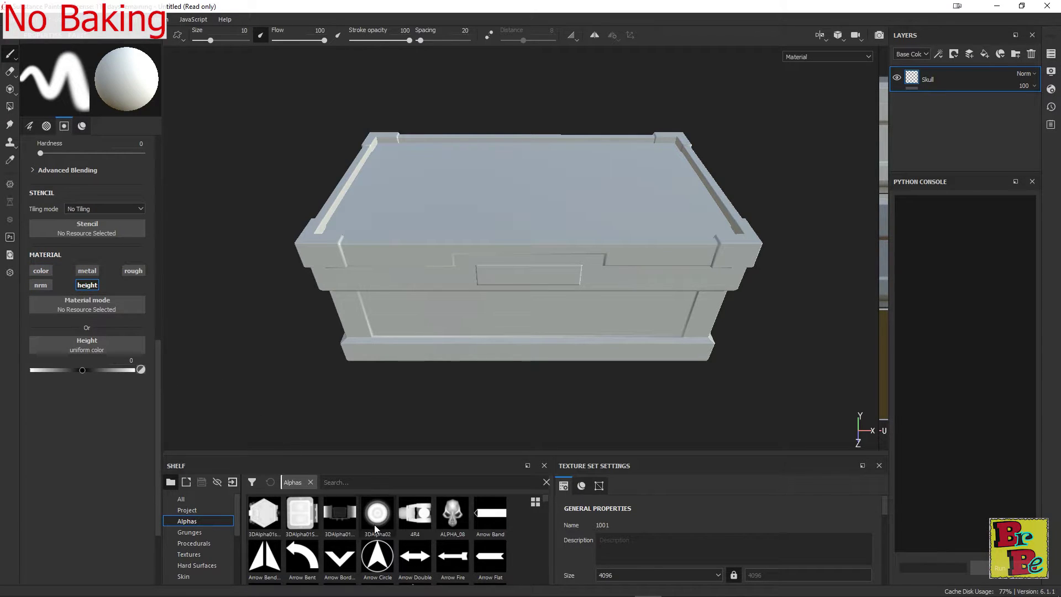
- Load ALPHA_08 as the brush's height and stamp the skull once at size 83.8 on the middle of the lid
drag(451, 524, 89, 341)
ctrl+right_drag(514, 188, 529, 192)
click(530, 192)
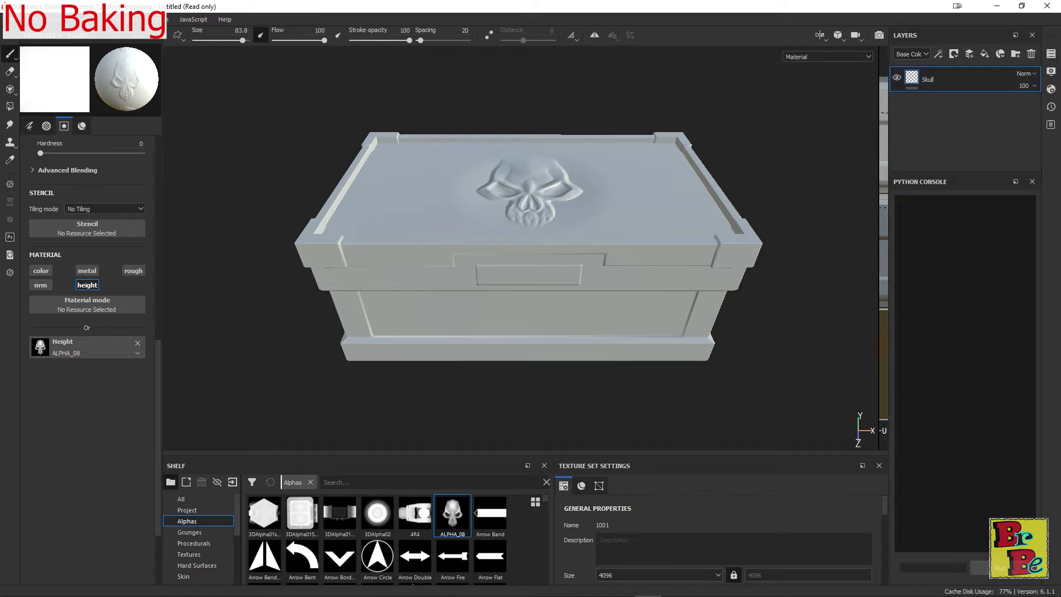
- Find the Chair Wood smart material by searching for wood and place it beneath the Skull layer
scroll(202, 549, down, 3)
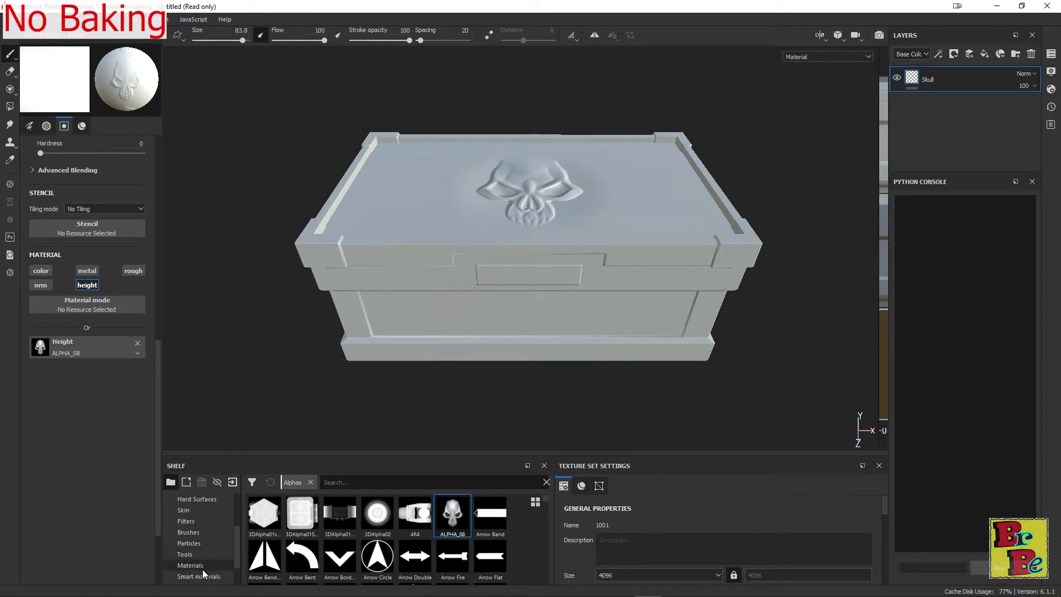
click(199, 576)
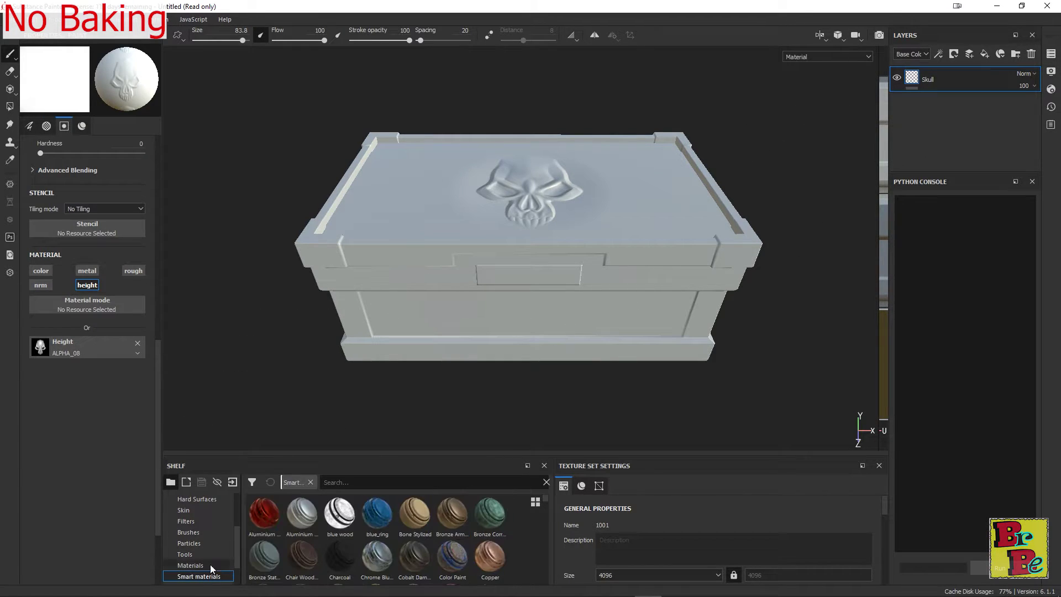
click(355, 479)
text(wooden)
key(BackSpace)
key(BackSpace)
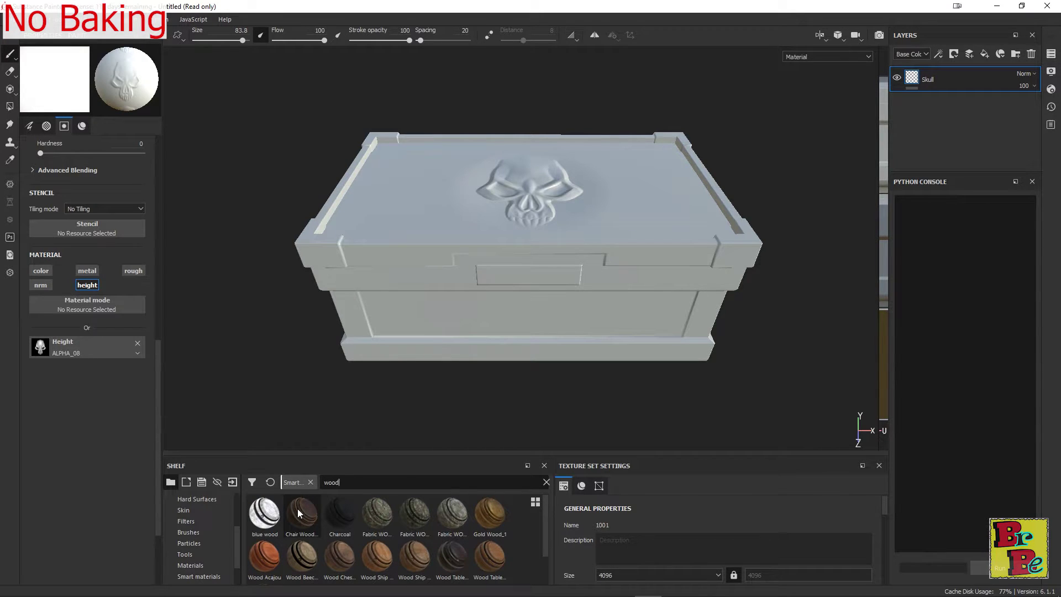
drag(300, 514, 975, 115)
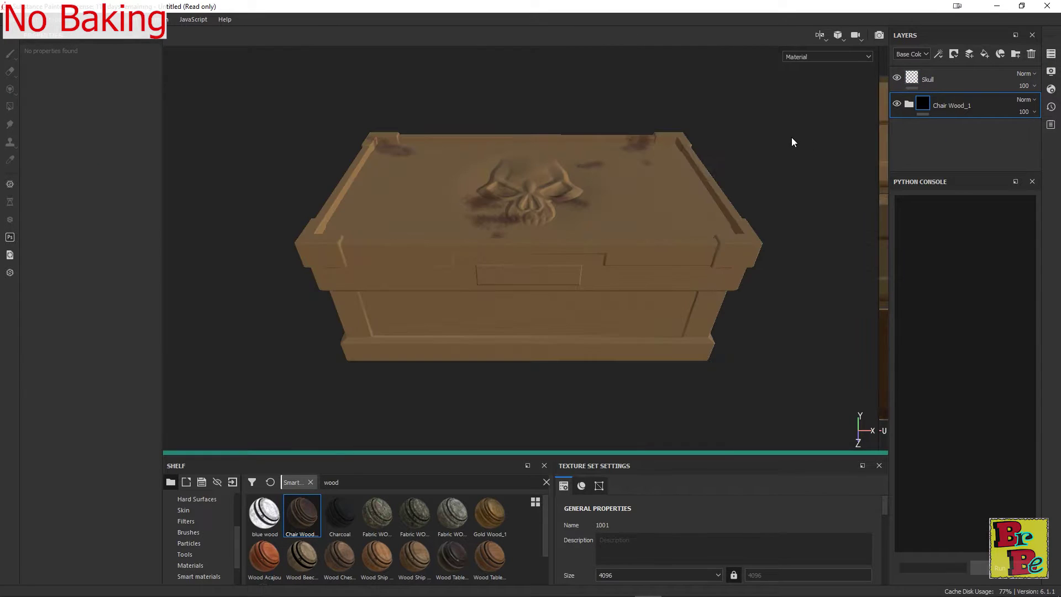
- Examine up close how the wood material's wear and dirt follow the skull on the lid
alt+drag(530, 209, 466, 251)
scroll(525, 193, up, 3)
scroll(526, 190, up, 3)
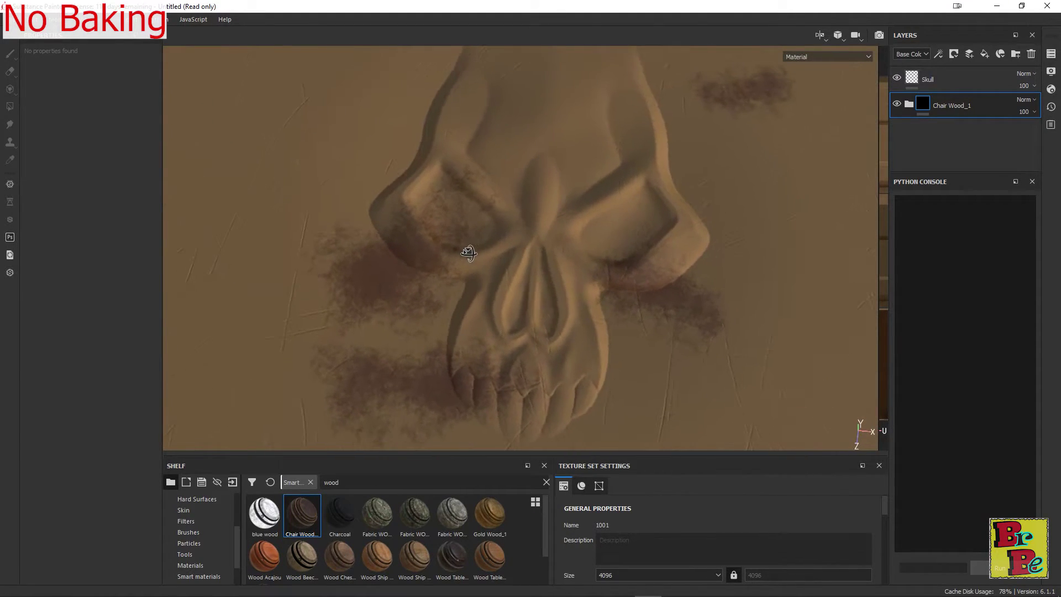
scroll(422, 230, up, 4)
scroll(407, 238, down, 4)
alt+drag(426, 189, 435, 227)
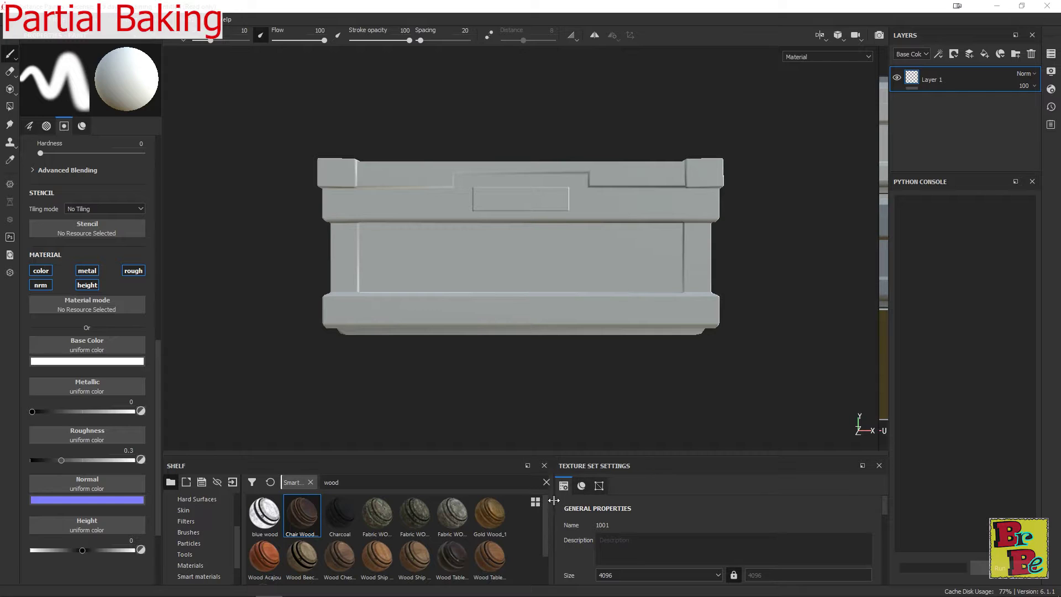
- Bake all mesh maps for texture set 1001 of the unpainted box
drag(553, 500, 538, 501)
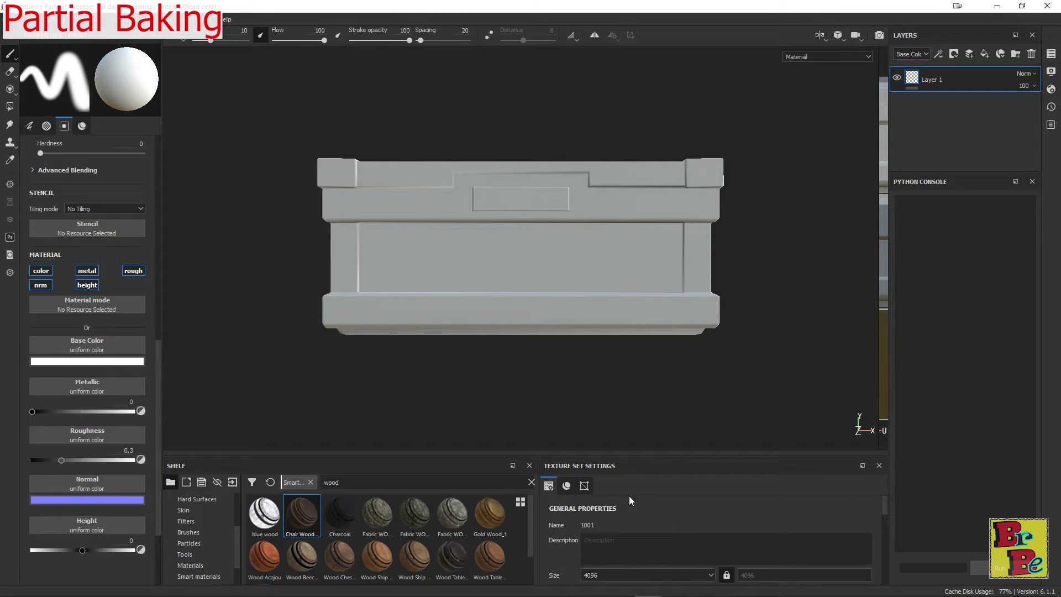
click(584, 485)
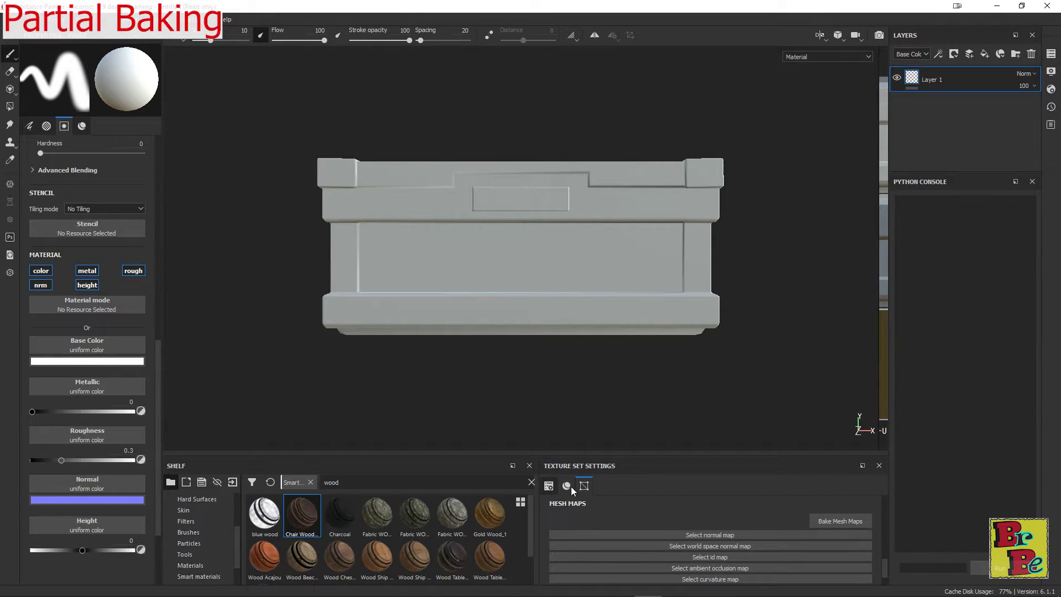
click(842, 522)
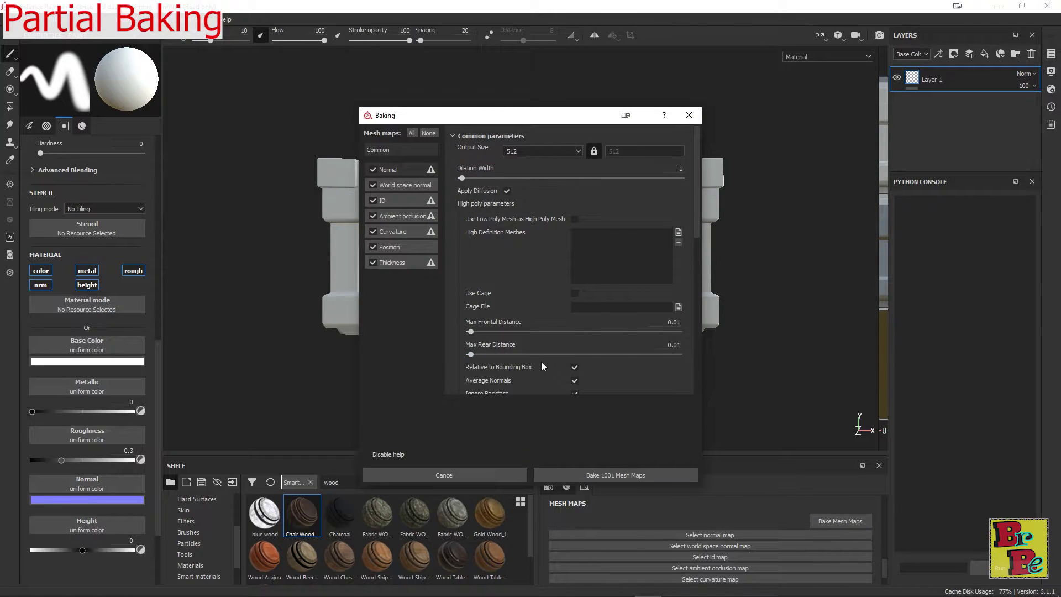
click(613, 475)
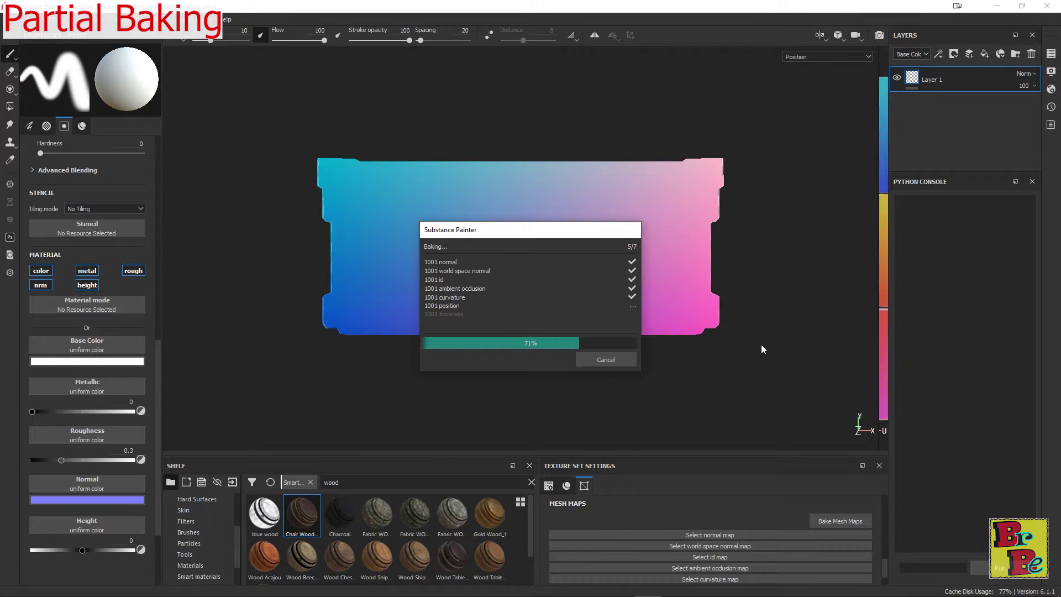
click(604, 358)
- Limit the brush material to the height channel by disabling color, metal, rough and nrm
alt+drag(530, 208, 508, 302)
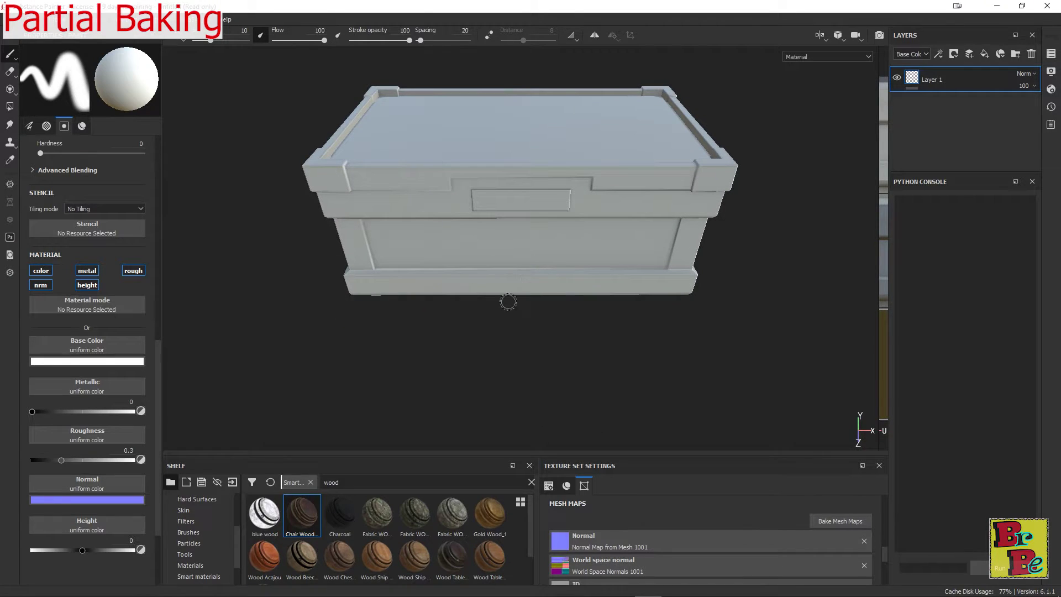
click(41, 271)
click(88, 271)
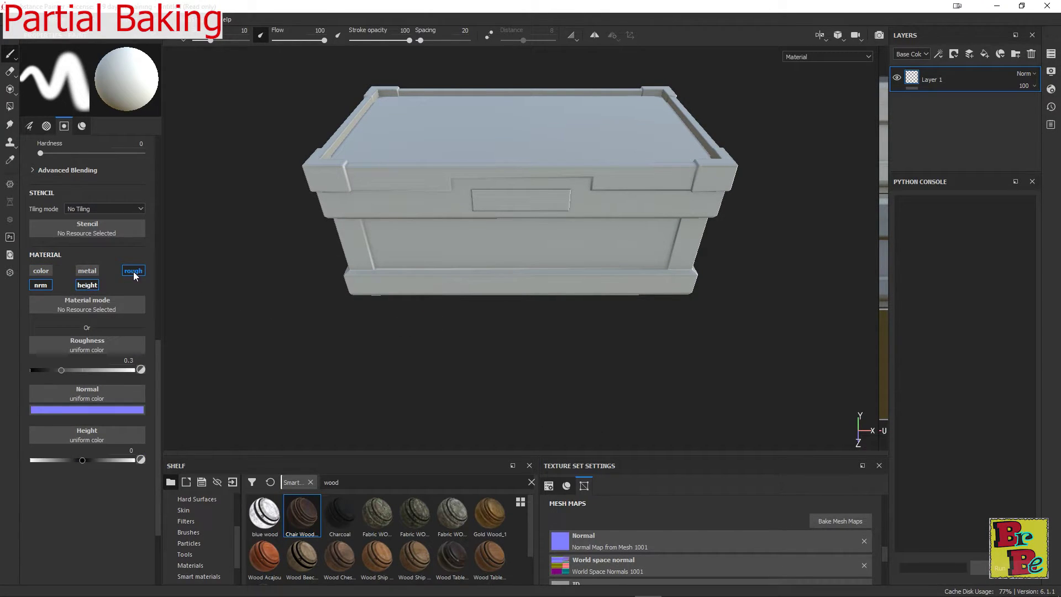
click(133, 271)
click(40, 285)
- Assign ALPHA_08 to the brush's height and stamp the skull at size 91.28 on the baked box's lid
scroll(189, 513, up, 3)
click(190, 522)
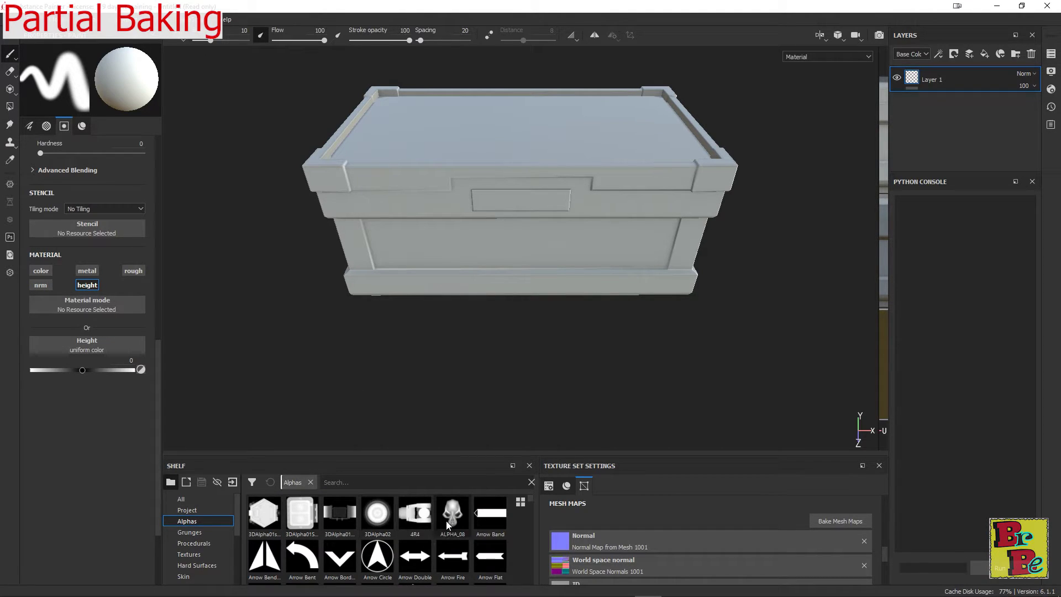
drag(446, 520, 105, 350)
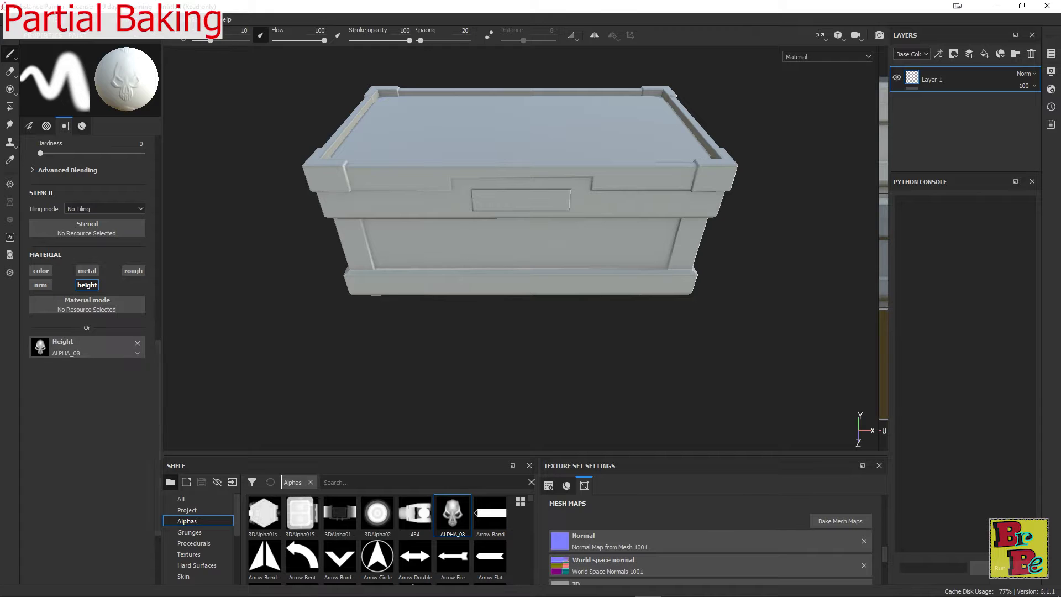
alt+middle_drag(510, 131, 518, 180)
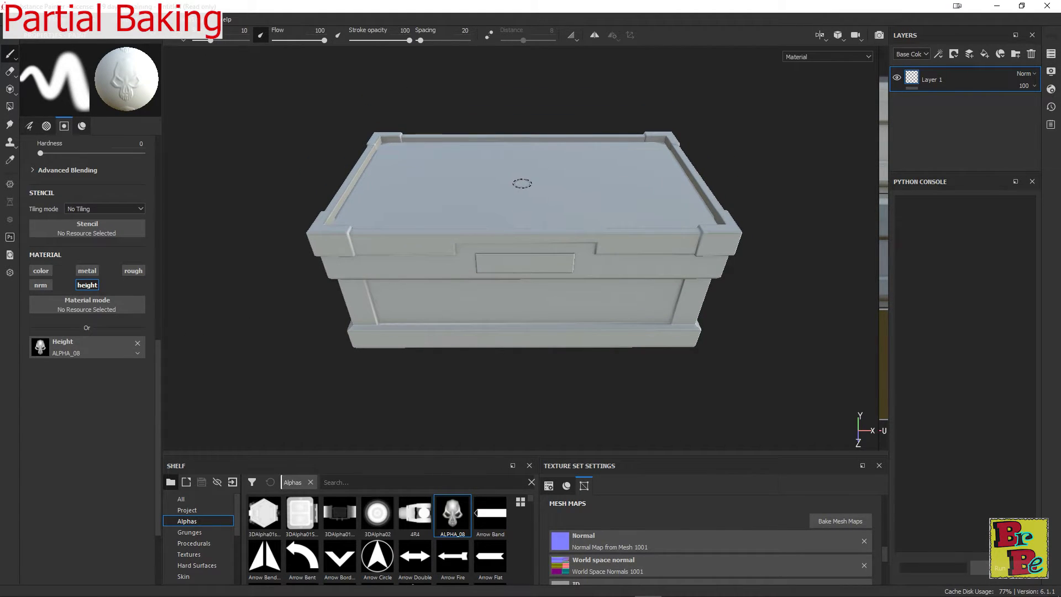
ctrl+right_drag(522, 183, 523, 187)
click(524, 187)
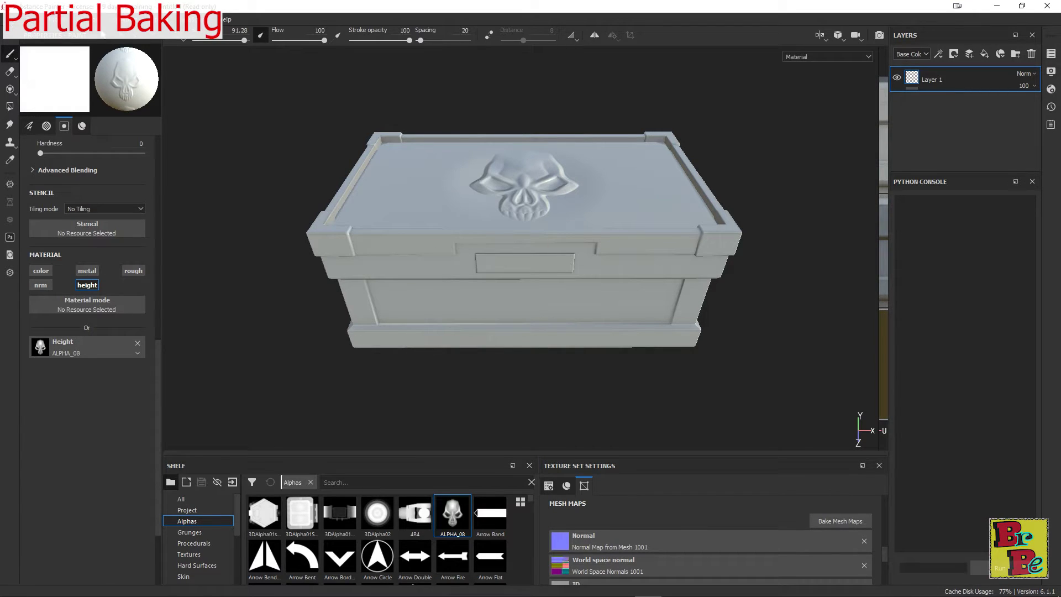
- Export the textures to the box model folder on the desktop using the Rust maps output template
click(11, 25)
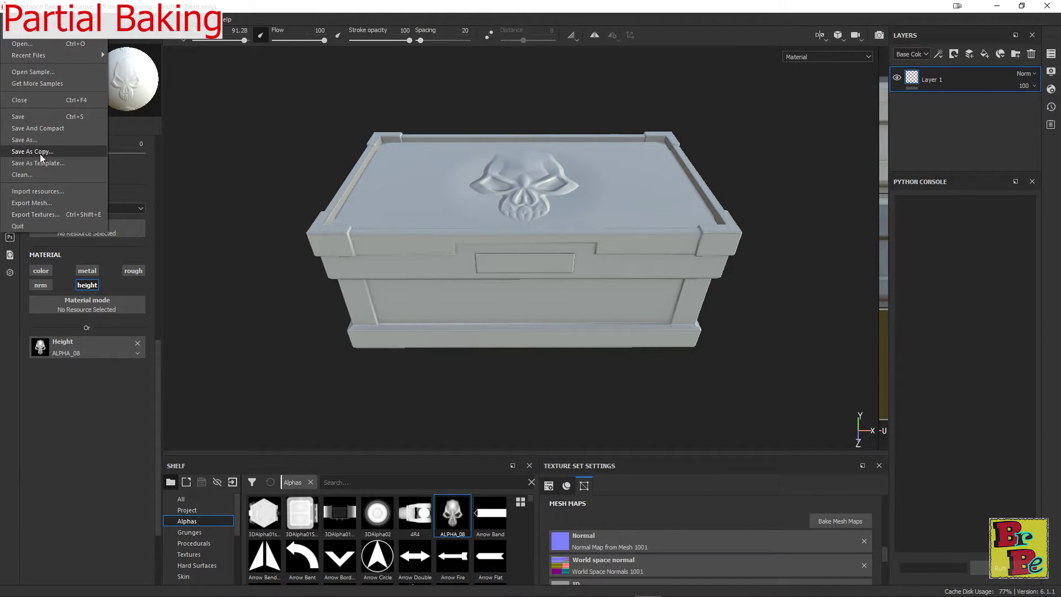
click(35, 214)
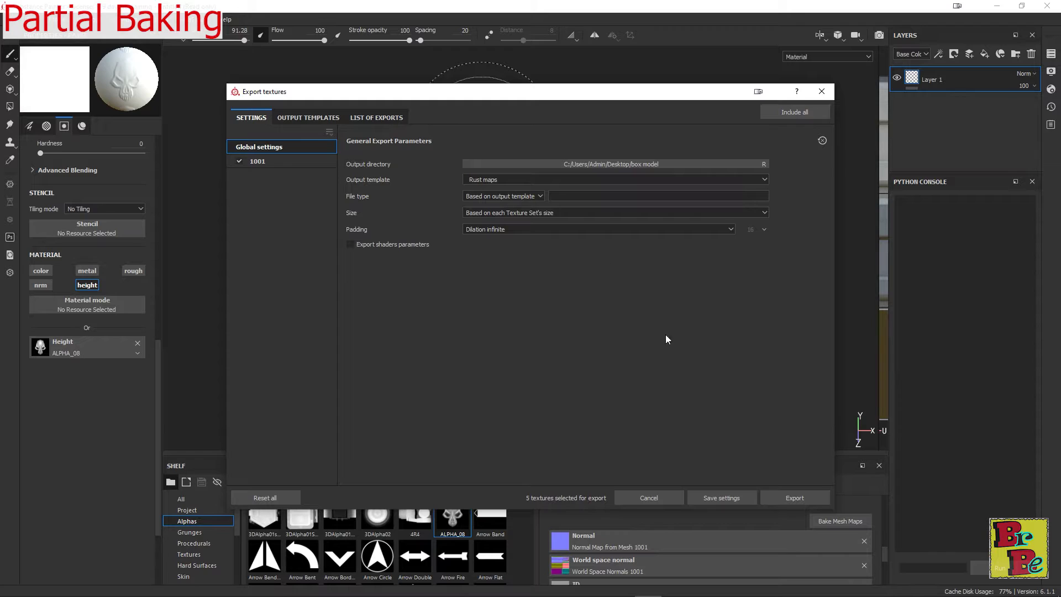
click(778, 496)
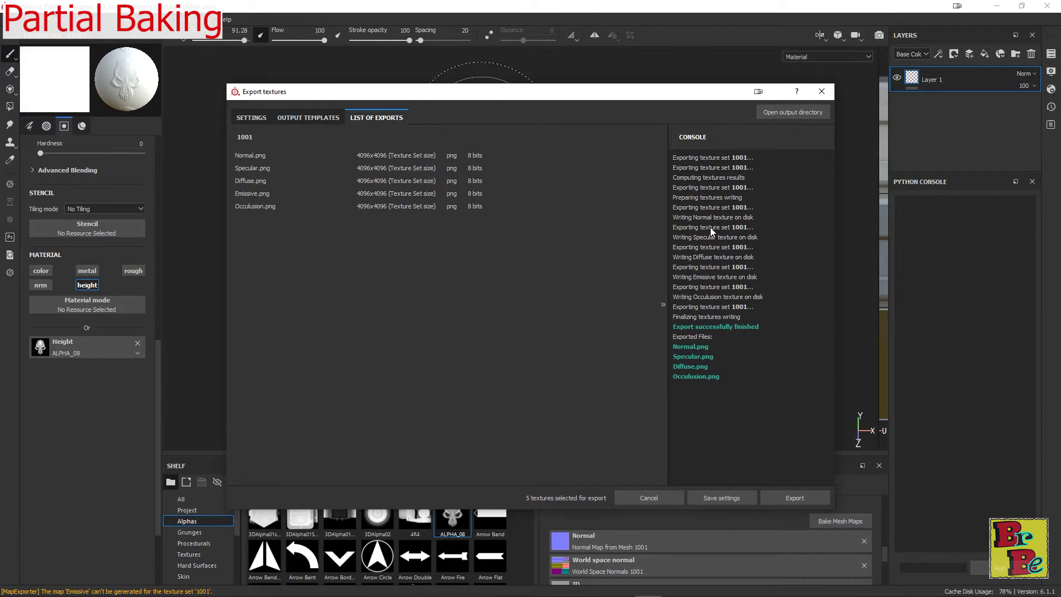
- Open the export output folder and inspect the exported Normal.png for the skull detail
click(805, 113)
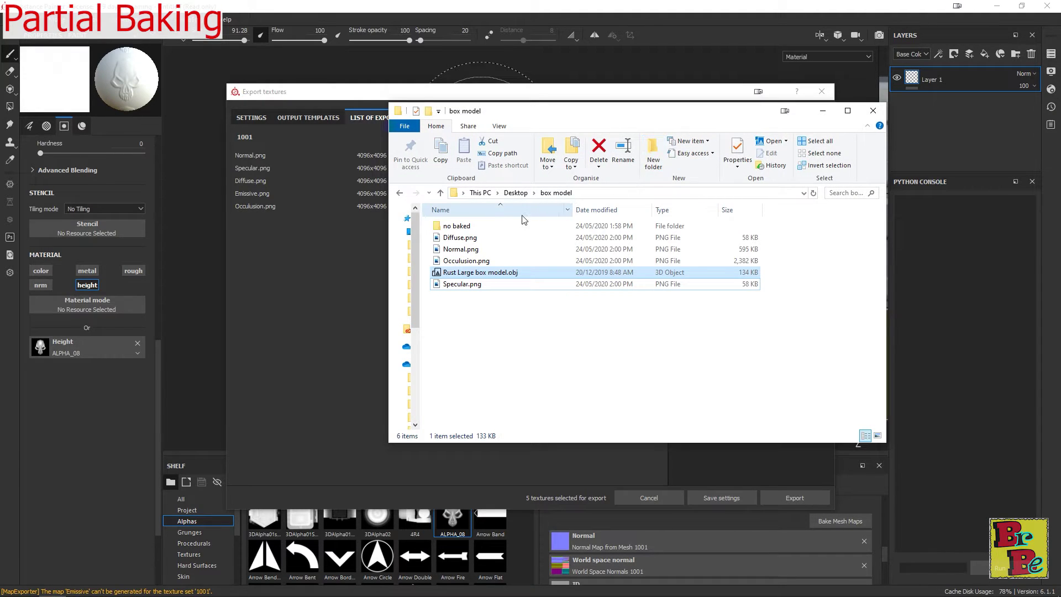
click(469, 250)
double_click(471, 252)
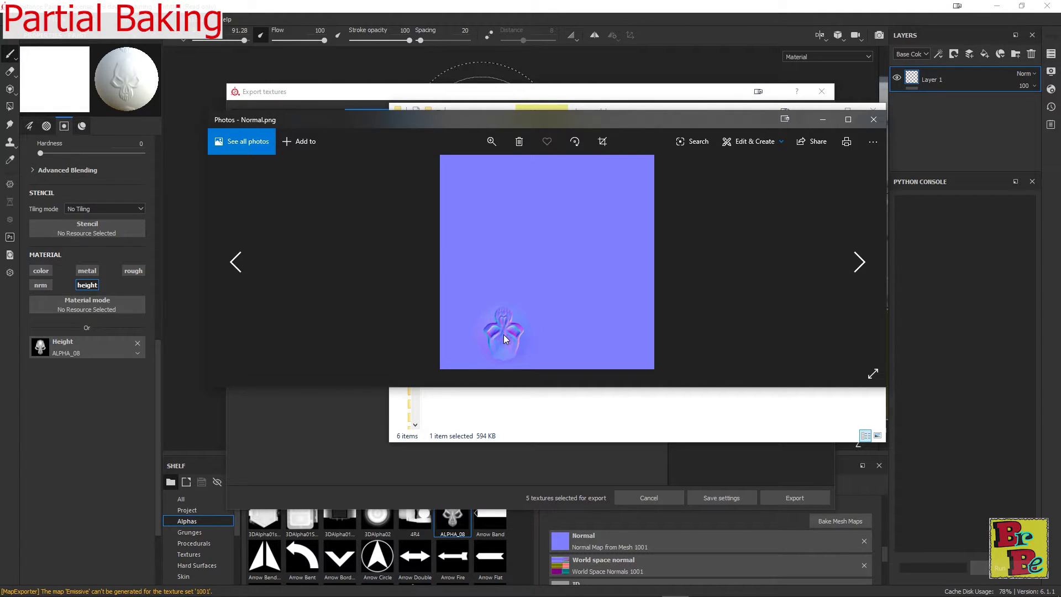
click(880, 120)
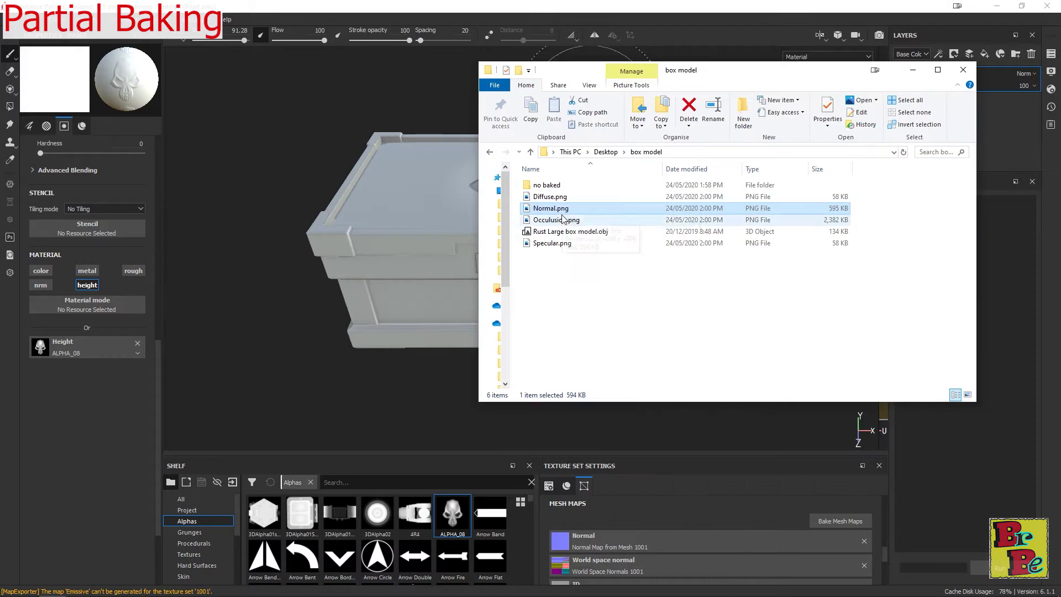
- Import the exported Normal.png into the shelf with its usage set to texture
drag(551, 208, 434, 517)
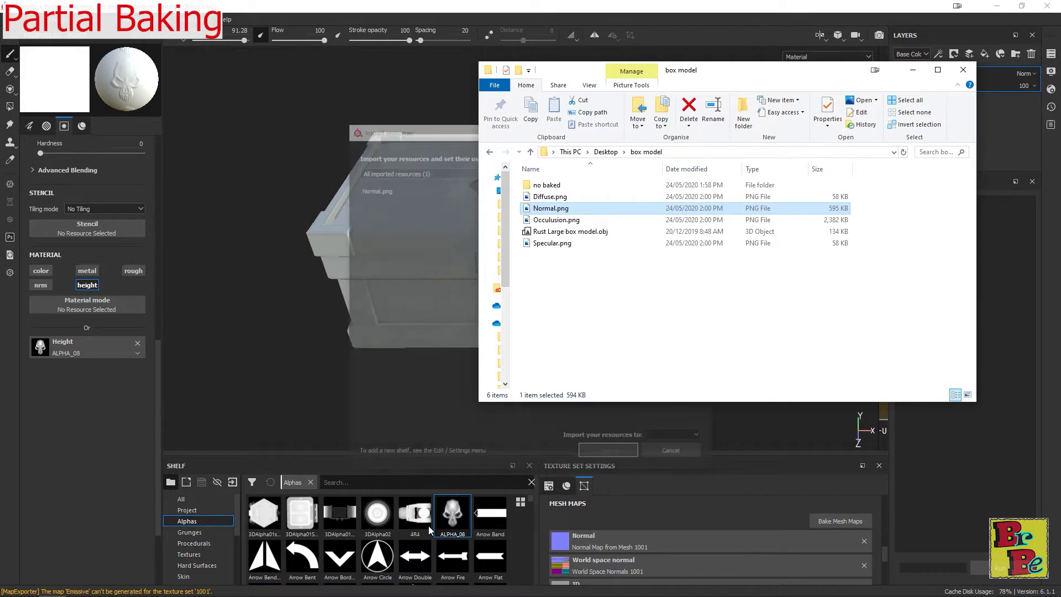
drag(596, 74, 606, 72)
drag(442, 130, 278, 119)
click(489, 179)
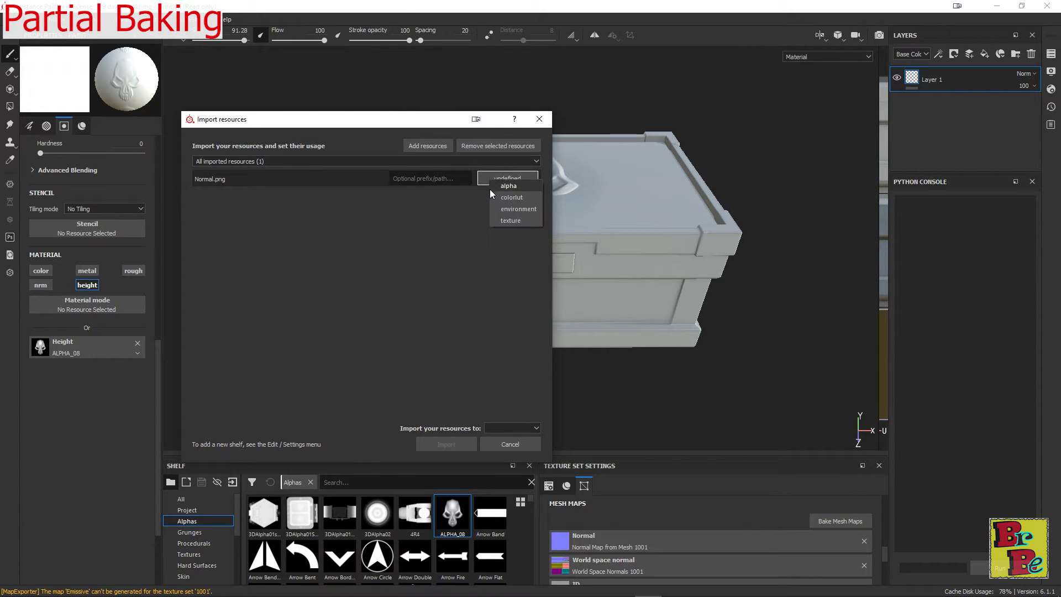
click(500, 217)
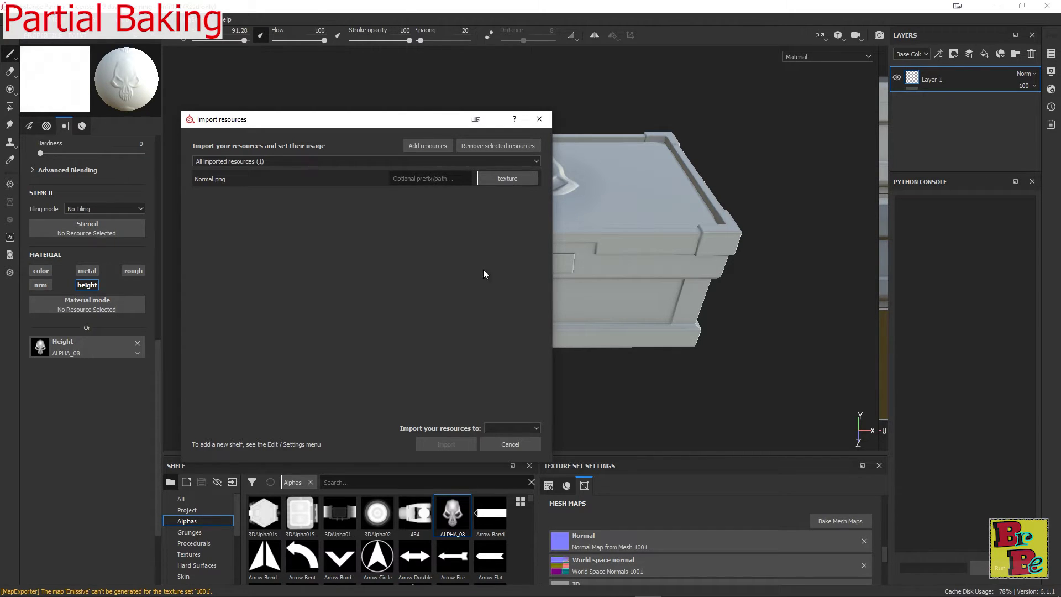
click(494, 428)
click(497, 447)
click(445, 444)
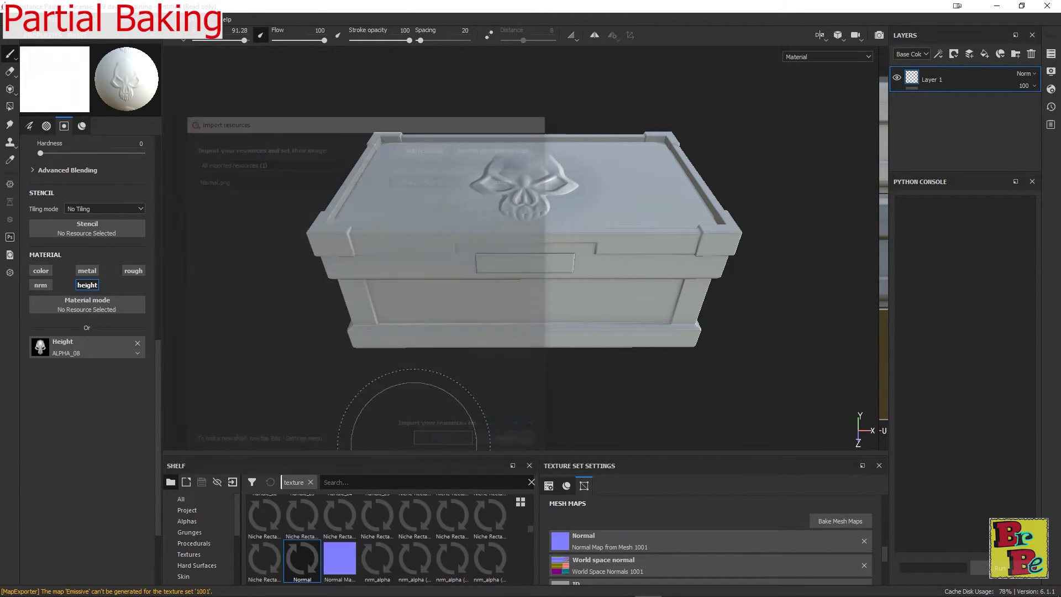
- Replace the baked normal mesh map of texture set 1001 with the imported Normal texture
click(197, 510)
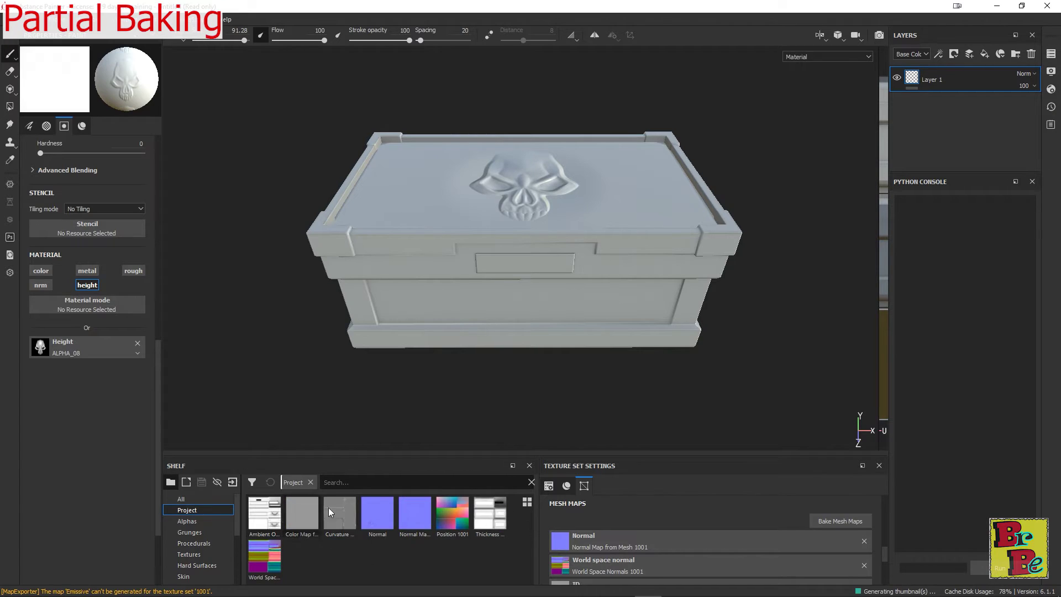
click(863, 542)
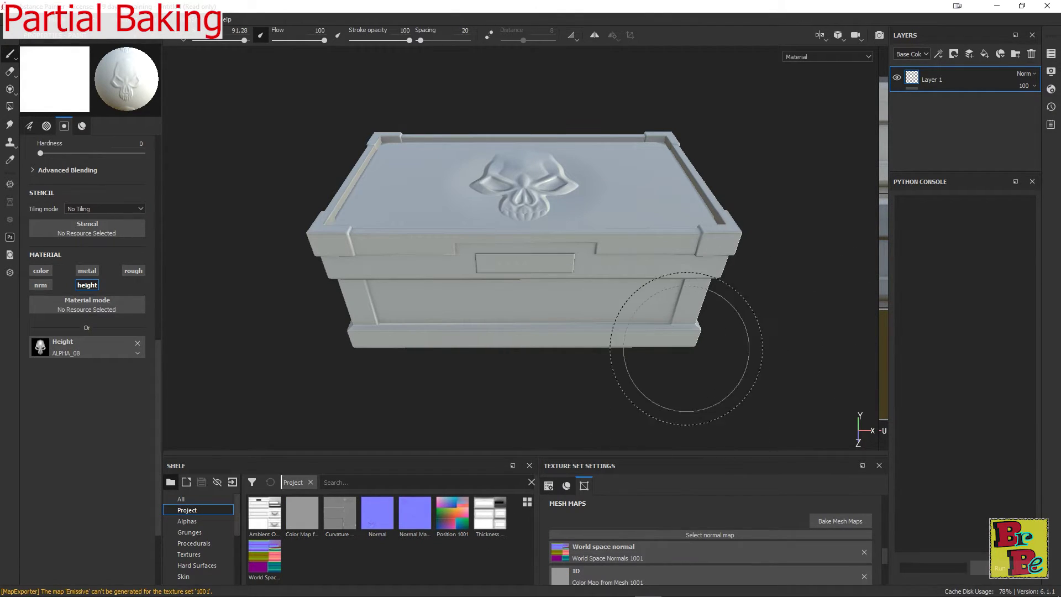
drag(370, 514, 715, 533)
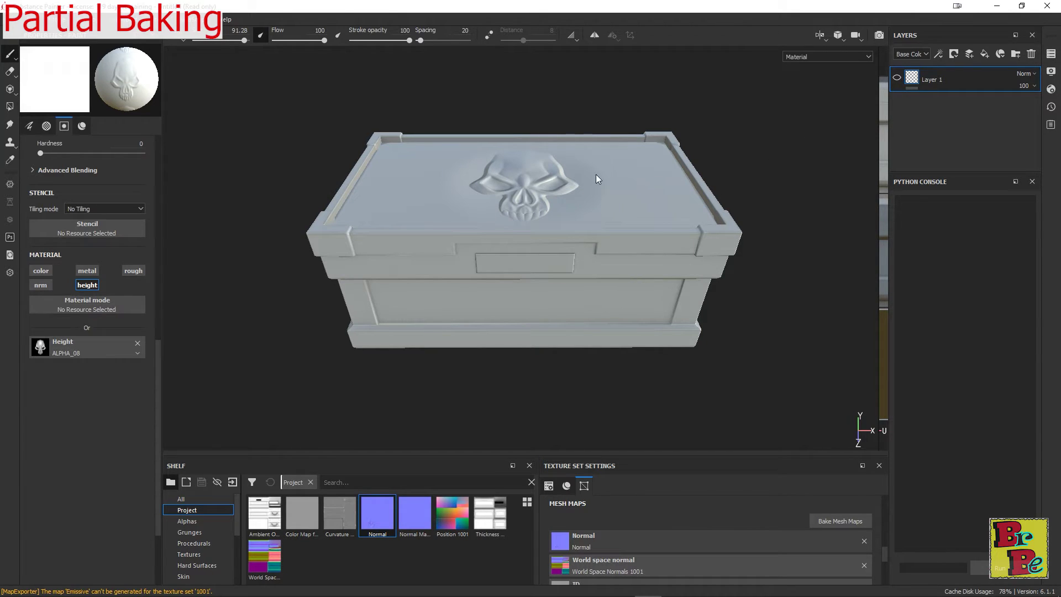
- Delete the painted skull layer and add the Chair Wood_1 smart material to the layer stack, searching the smart materials for wood
click(1031, 54)
mouse_move(613, 197)
alt+mouse_down()
mouse_move(598, 210)
mouse_move(608, 209)
alt+mouse_up()
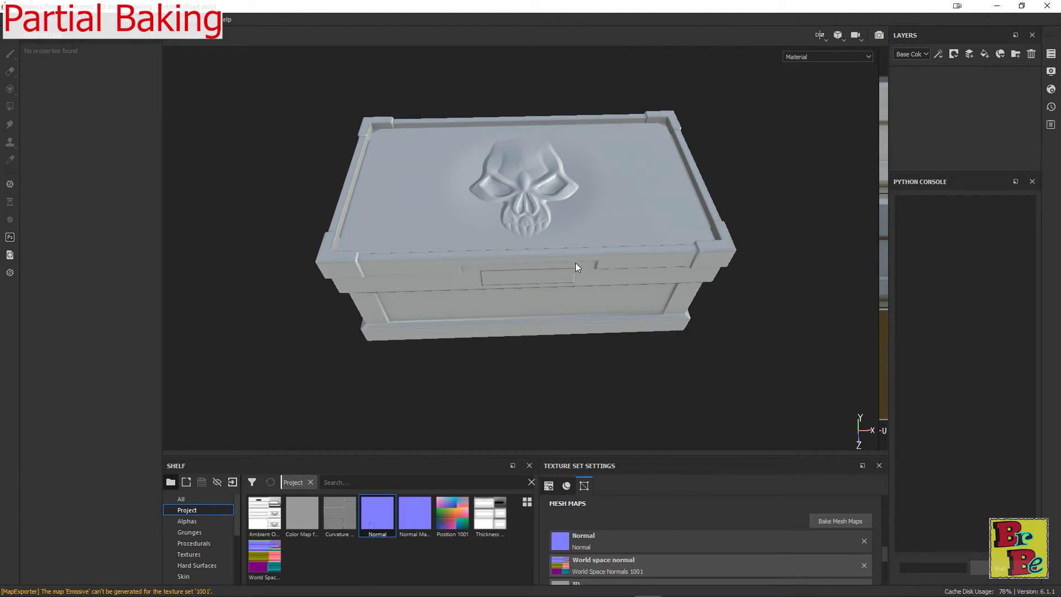
scroll(193, 569, down, 2)
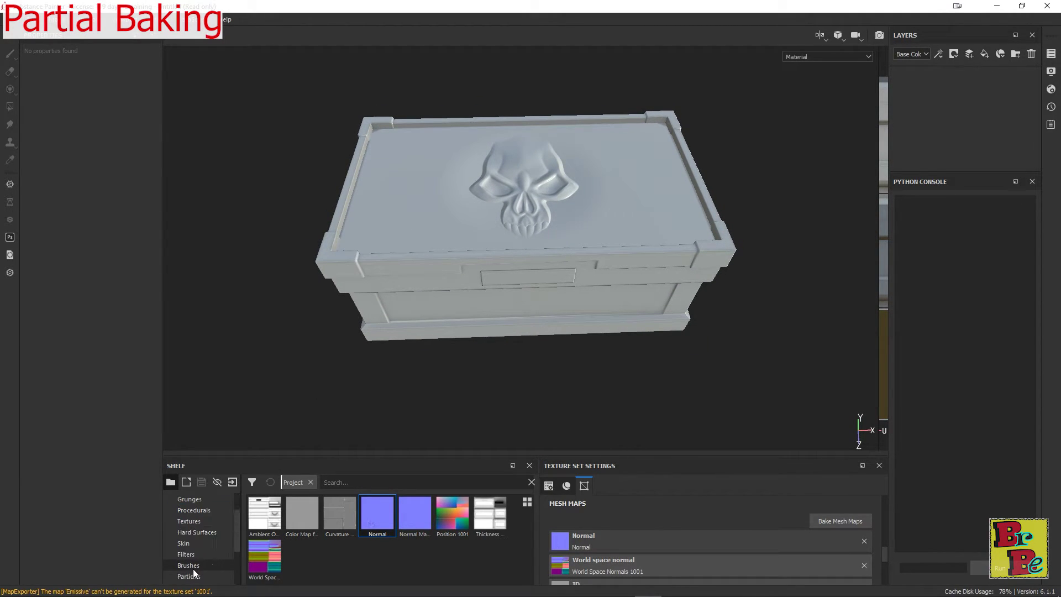
click(194, 575)
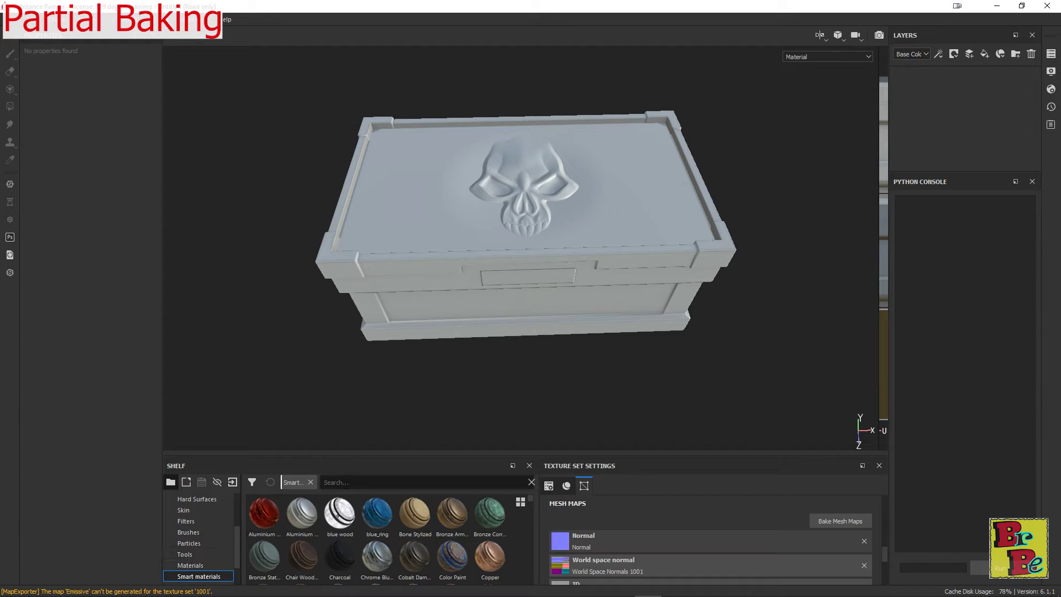
text(wood)
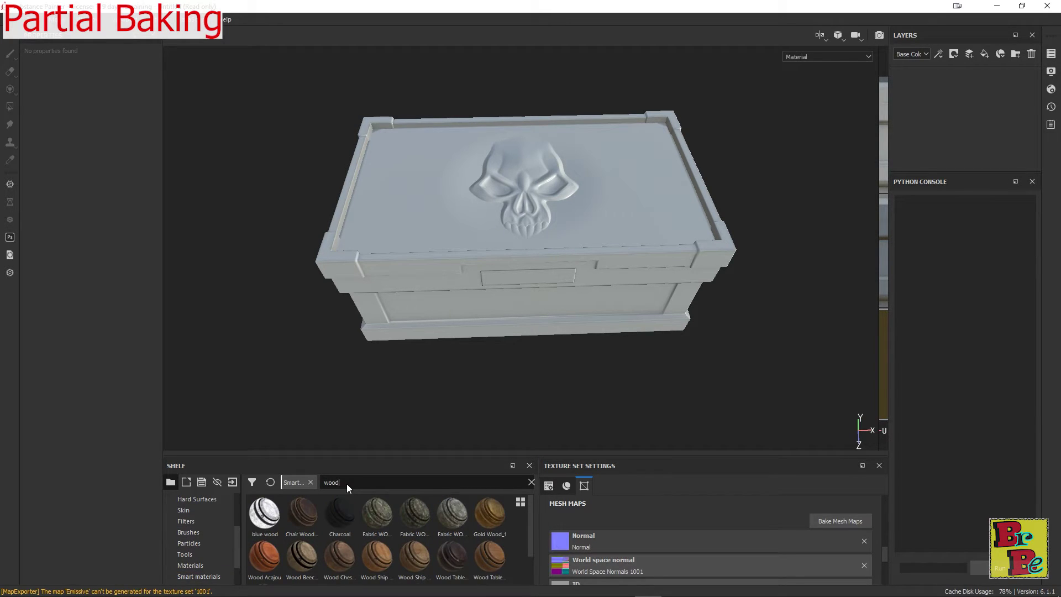
drag(298, 515, 950, 92)
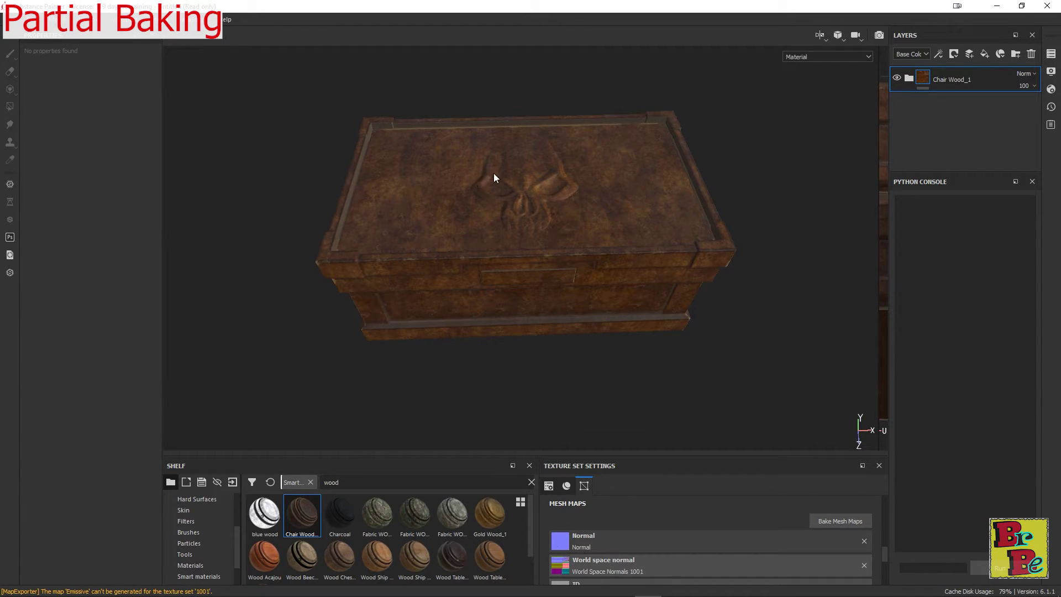
scroll(493, 174, up, 10)
alt+drag(488, 223, 553, 239)
scroll(480, 223, up, 2)
alt+drag(471, 223, 441, 204)
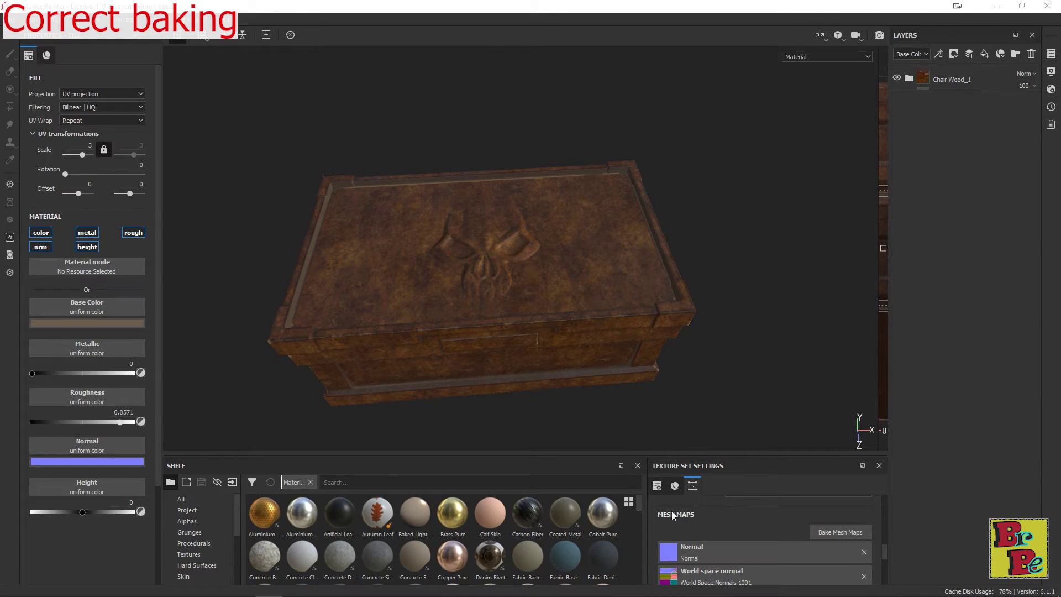
- Bake the world space normal, ID, ambient occlusion, curvature, position and thickness mesh maps of texture set 1001, leaving Normal excluded
drag(645, 503, 571, 503)
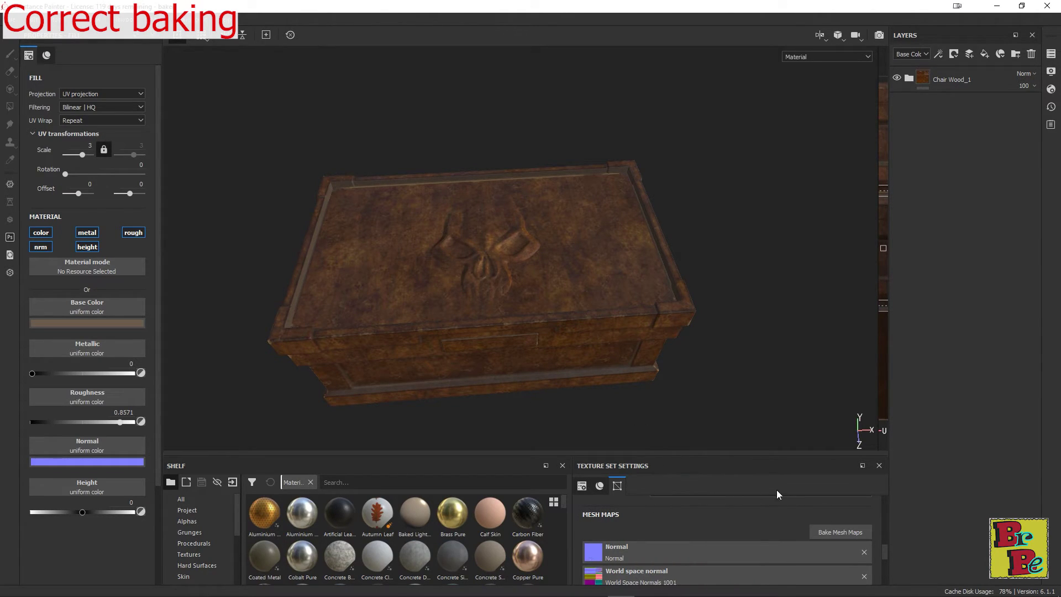
alt+right_drag(439, 267, 475, 271)
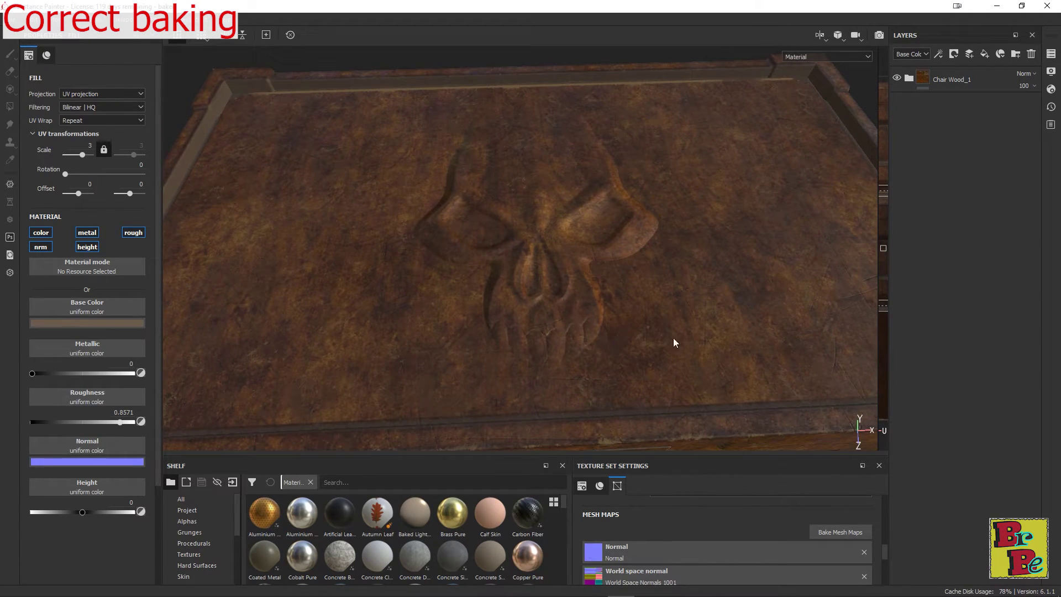
click(851, 535)
drag(511, 120, 131, 98)
click(470, 172)
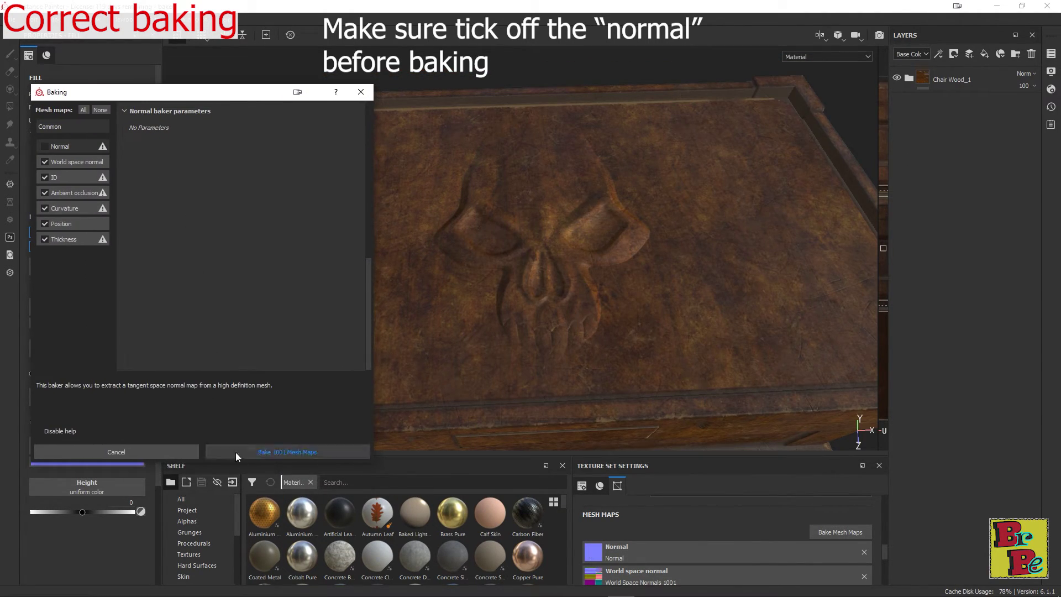
click(273, 453)
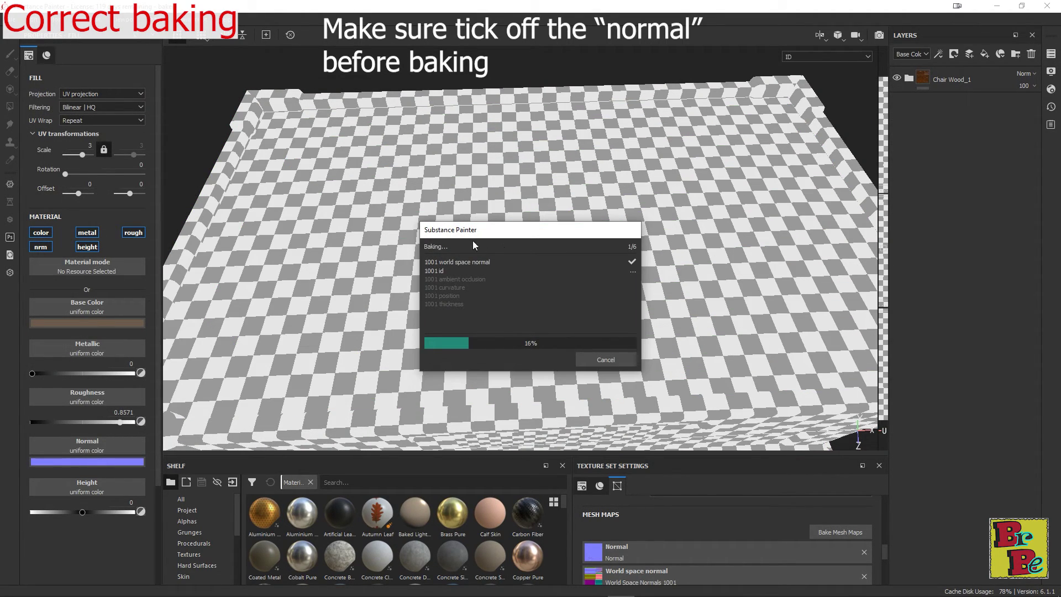
drag(481, 227, 214, 194)
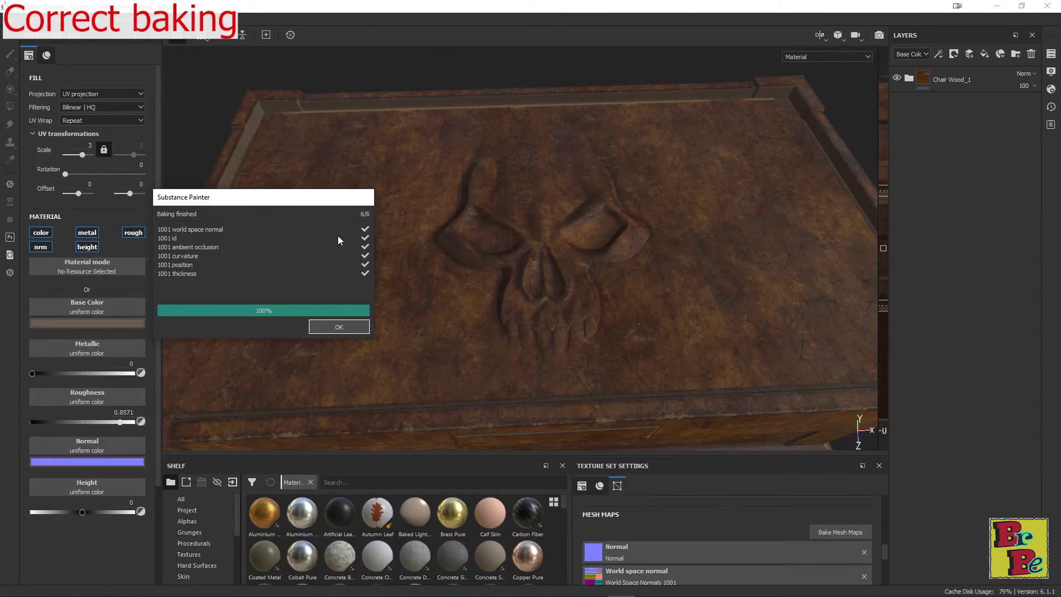
click(346, 326)
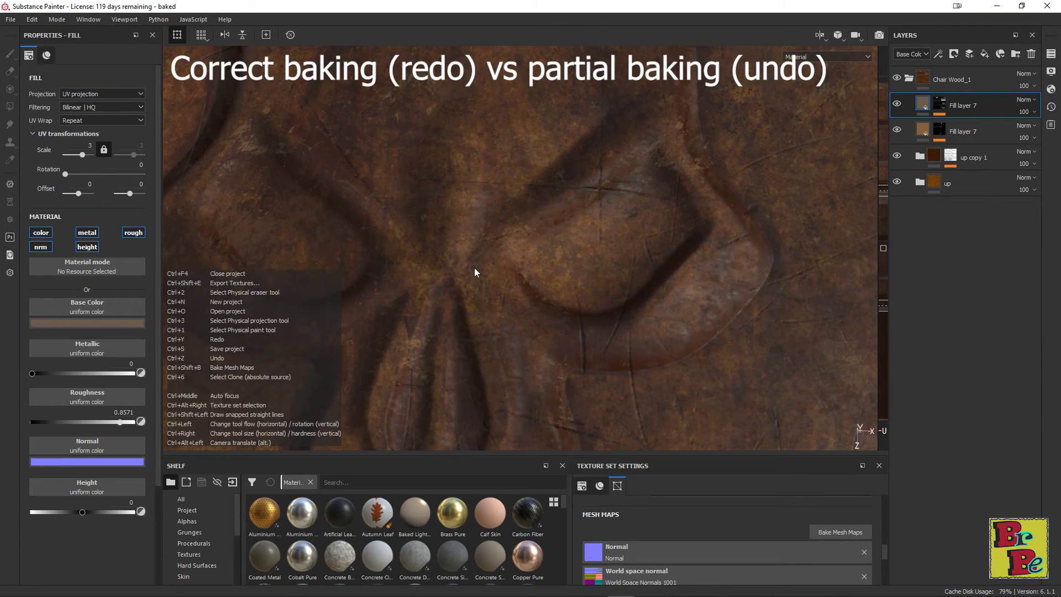
- Undo and redo the mesh map bake repeatedly to compare the wood wear around the skull's eye sockets and nose up close
key(ctrl+z)
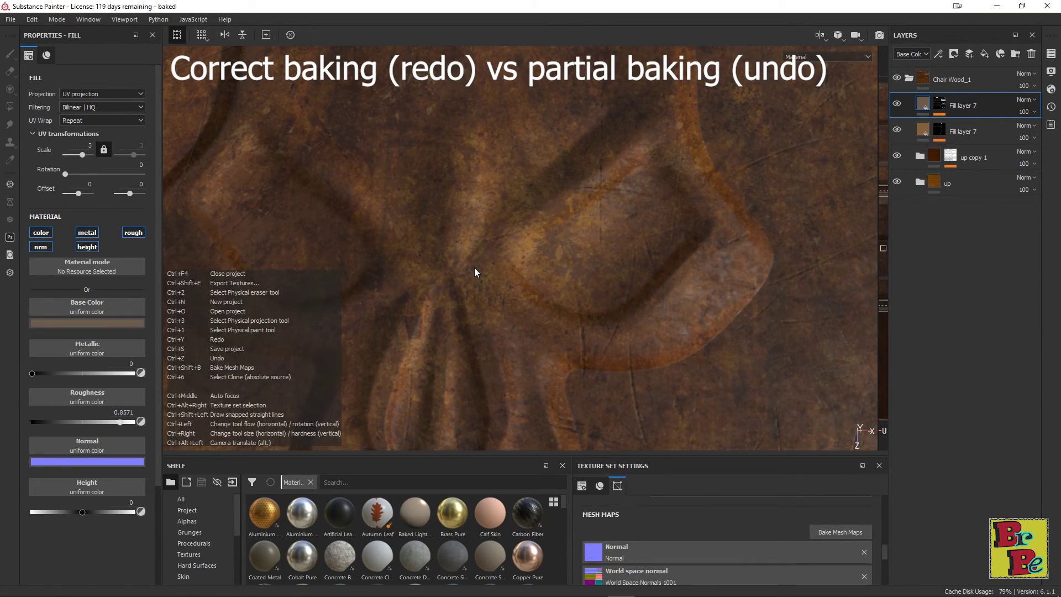
key(ctrl+y)
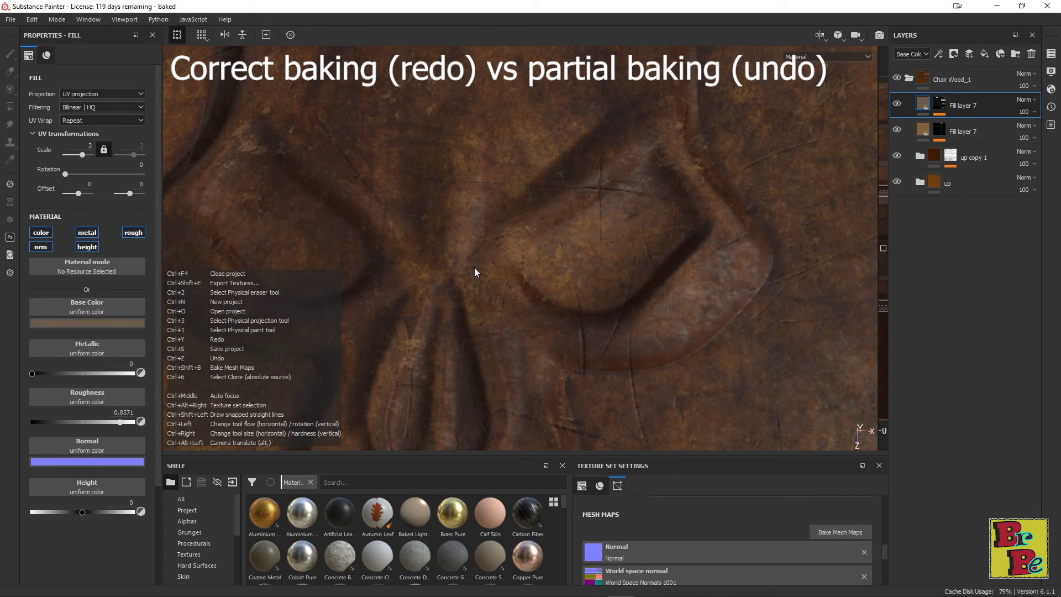
key(ctrl+z)
key(ctrl+y)
key(ctrl+z)
key(ctrl+y)
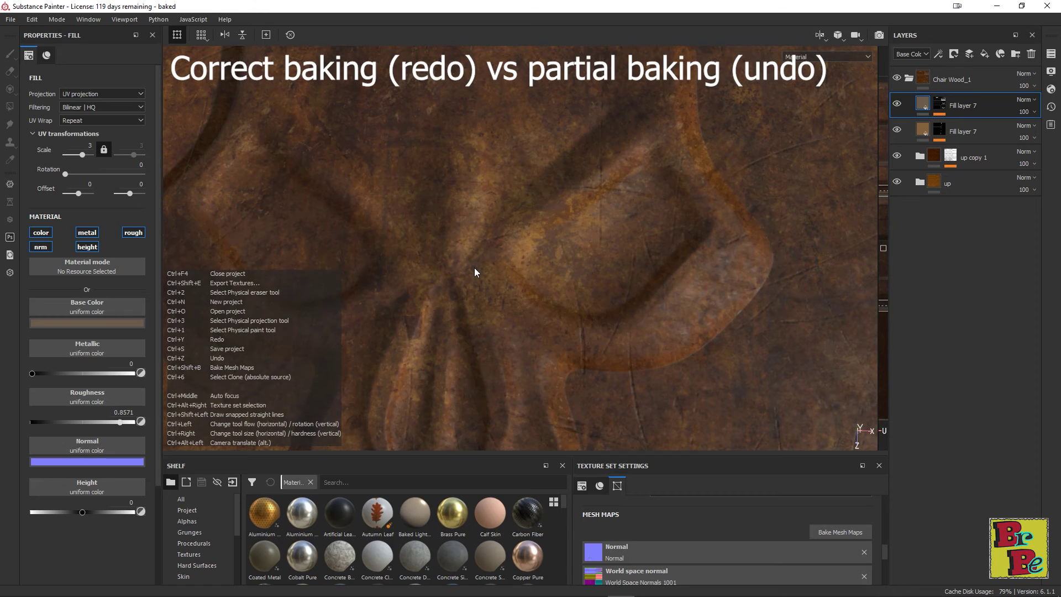
key(ctrl+z)
key(ctrl+y)
key(ctrl+y)
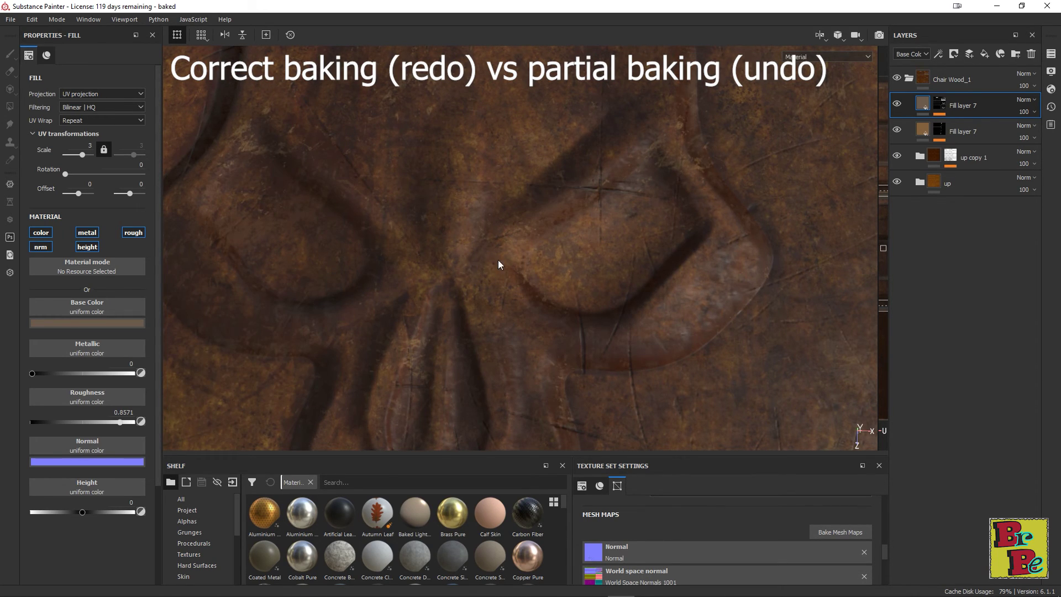
- Compare the skull's carved edges from a low side angle by repeatedly undoing and redoing the mesh map bake
alt+drag(464, 276, 711, 173)
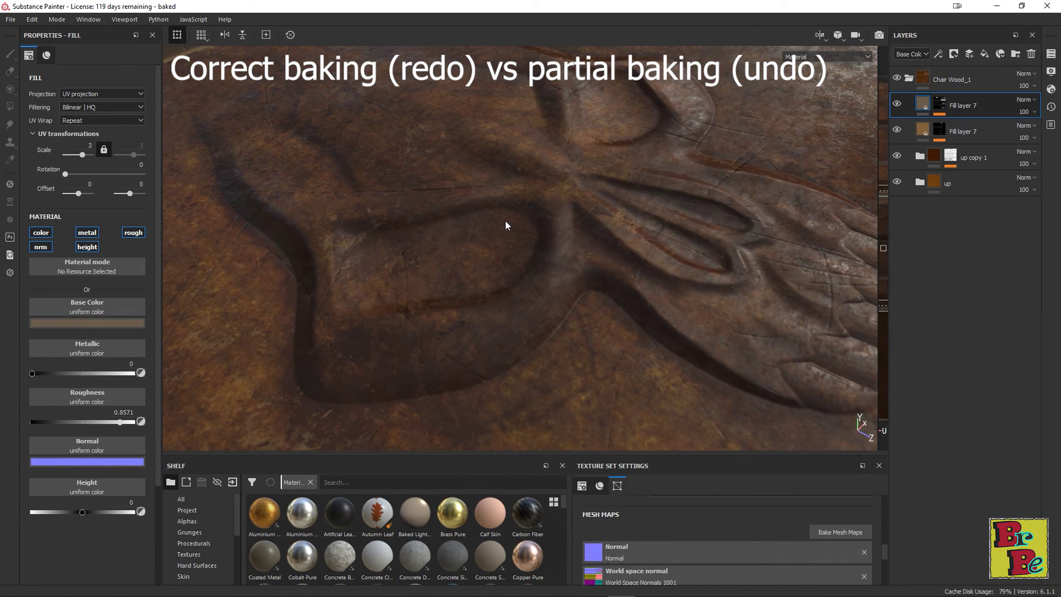
key(ctrl+z)
key(ctrl+y)
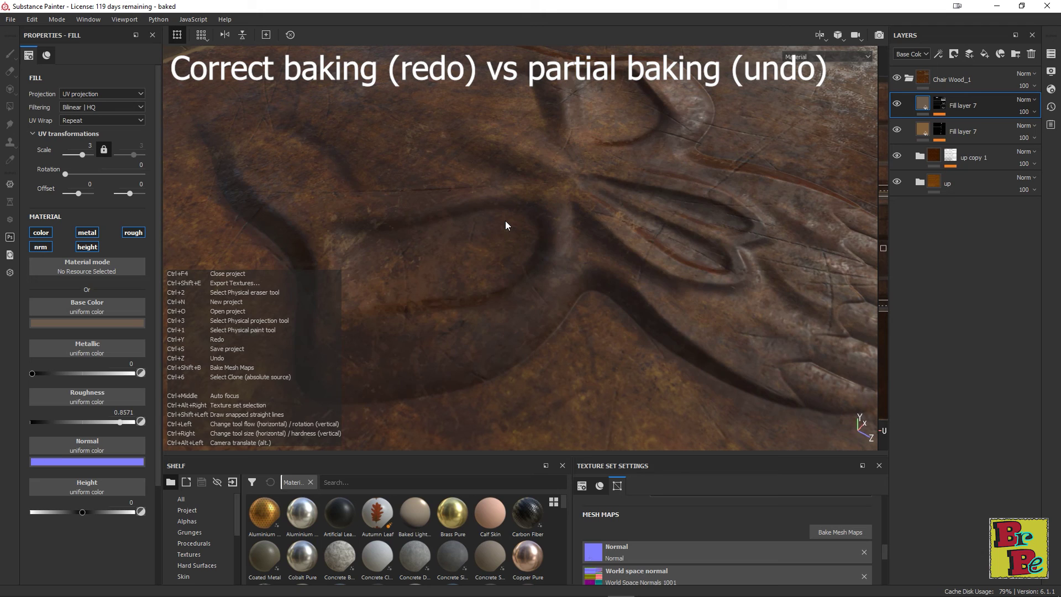
key(ctrl+z)
key(ctrl+y)
key(ctrl+z)
key(ctrl+y)
key(ctrl+z)
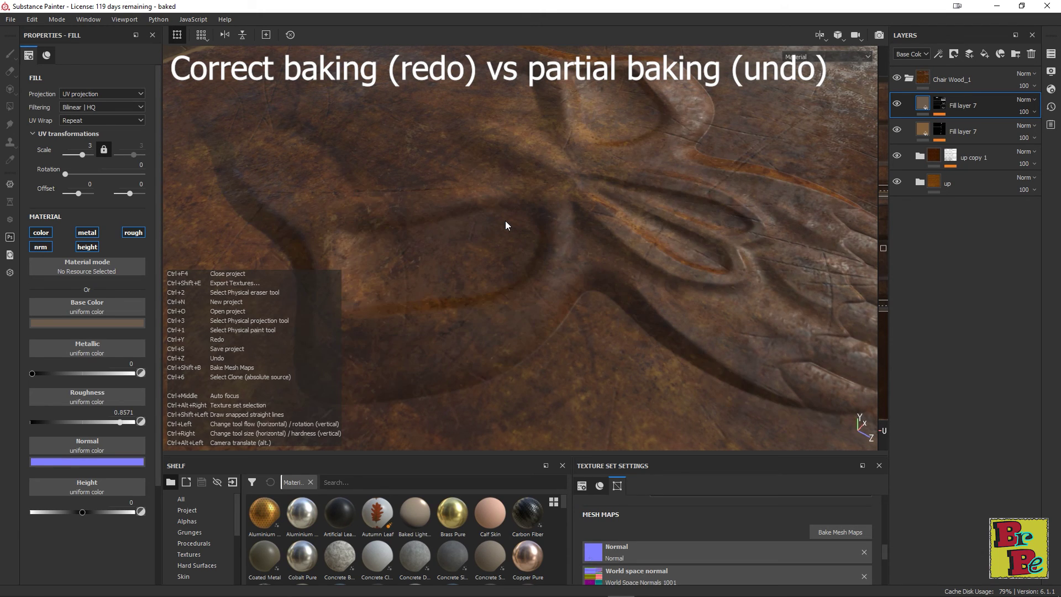
key(ctrl+y)
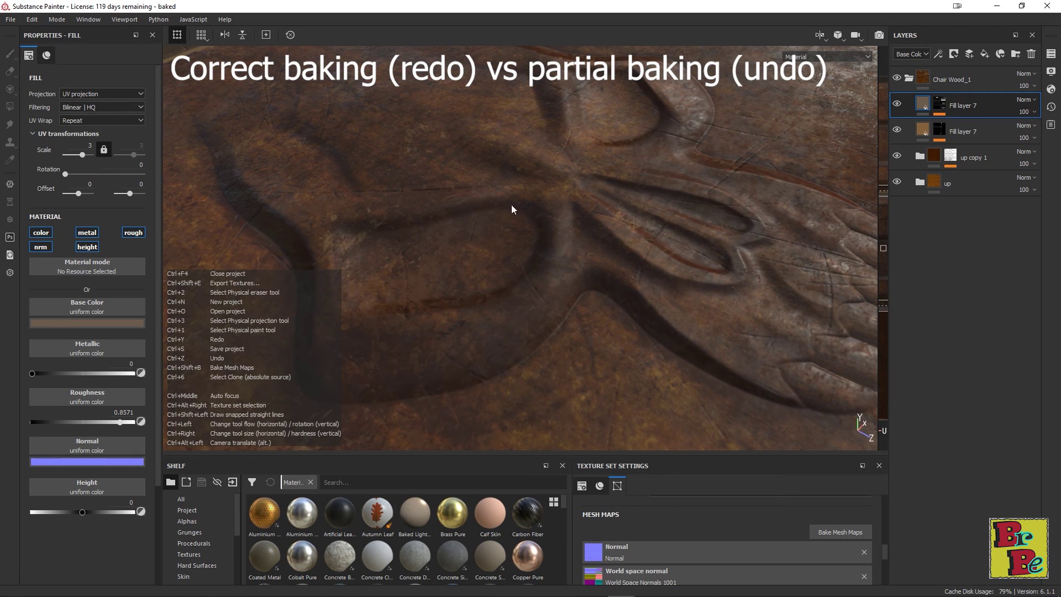
- Examine the whole skull on the box lid while alternately undoing and redoing the mesh map bake
alt+drag(490, 220, 586, 225)
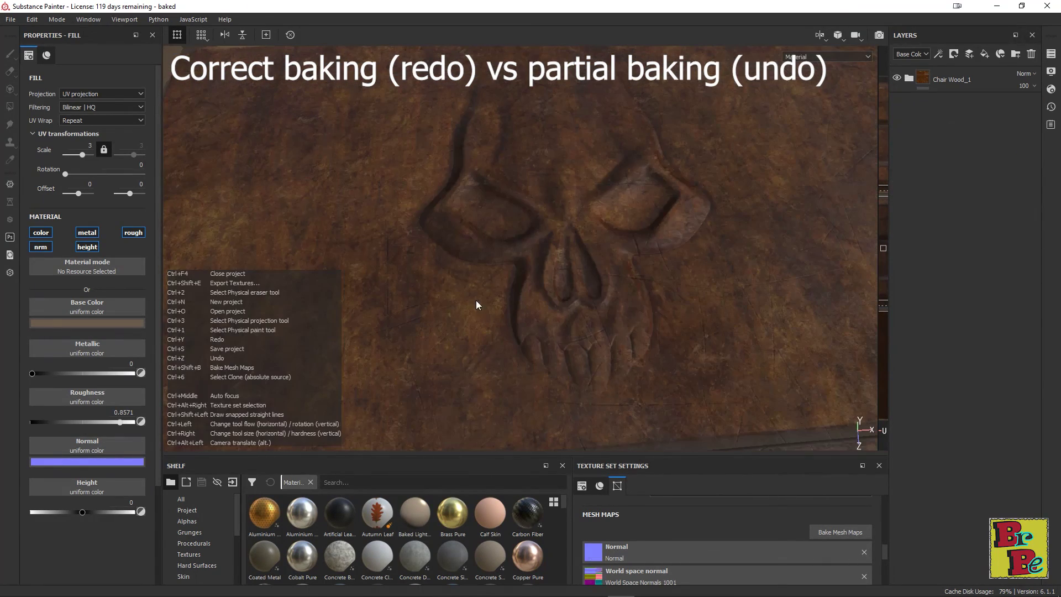
key(ctrl+z)
key(ctrl+y)
key(ctrl+z)
key(ctrl+y)
key(ctrl+z)
key(ctrl+y)
key(ctrl+z)
key(ctrl+y)
key(ctrl+z)
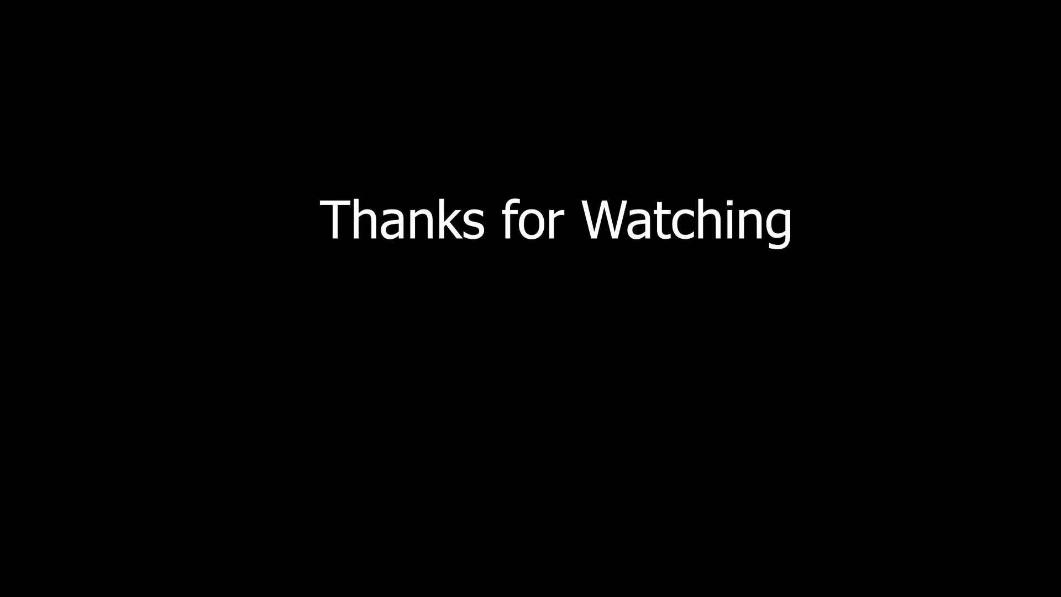